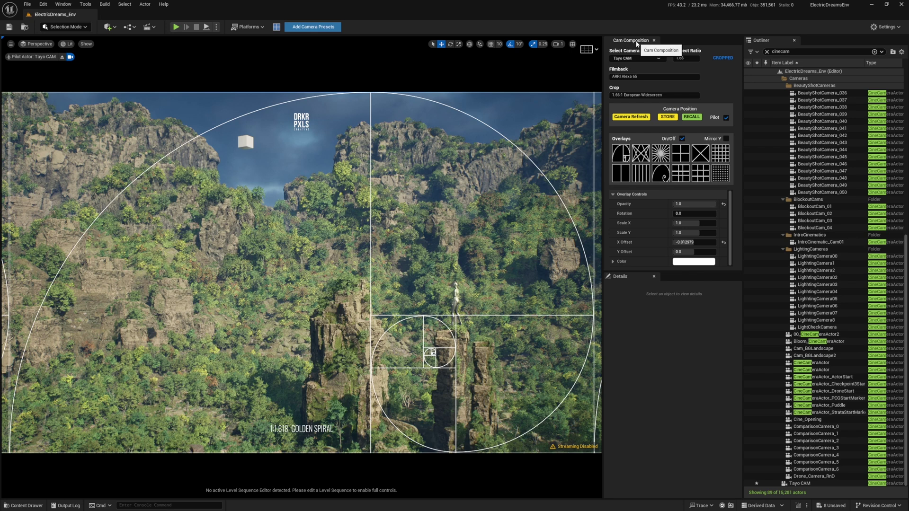
Open the plugin list and search for "Camera compo" to find the Camera Composition Overlays plugin.
{"action": "left_click_drag", "start_coordinate": [637, 43], "coordinate": [676, 92]}
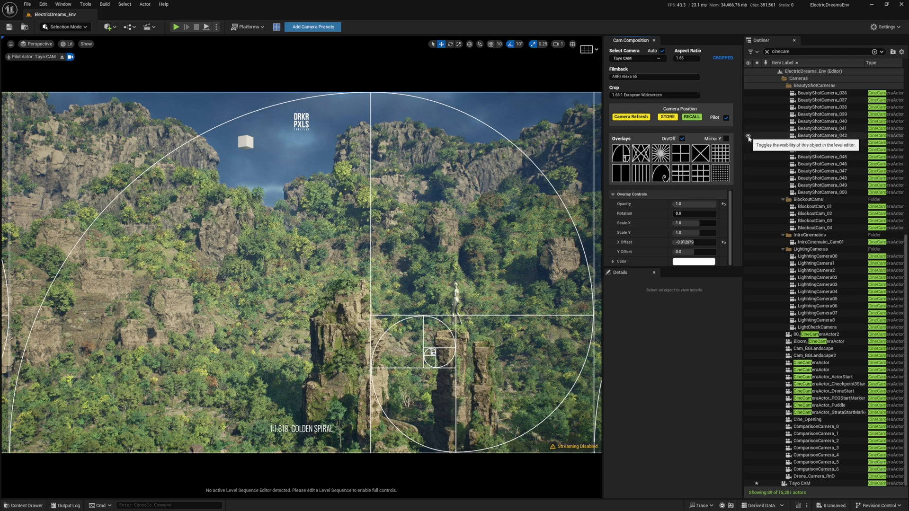
{"action": "left_click", "coordinate": [880, 30]}
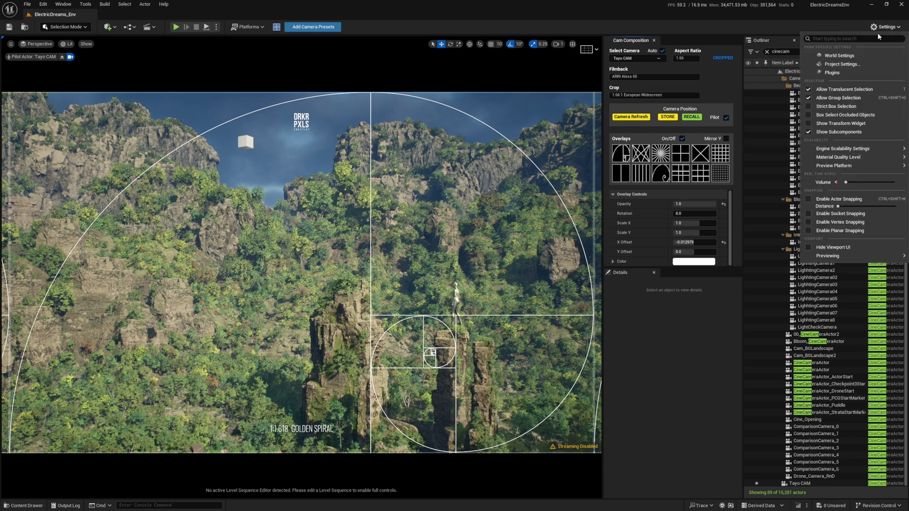
{"action": "left_click", "coordinate": [829, 75]}
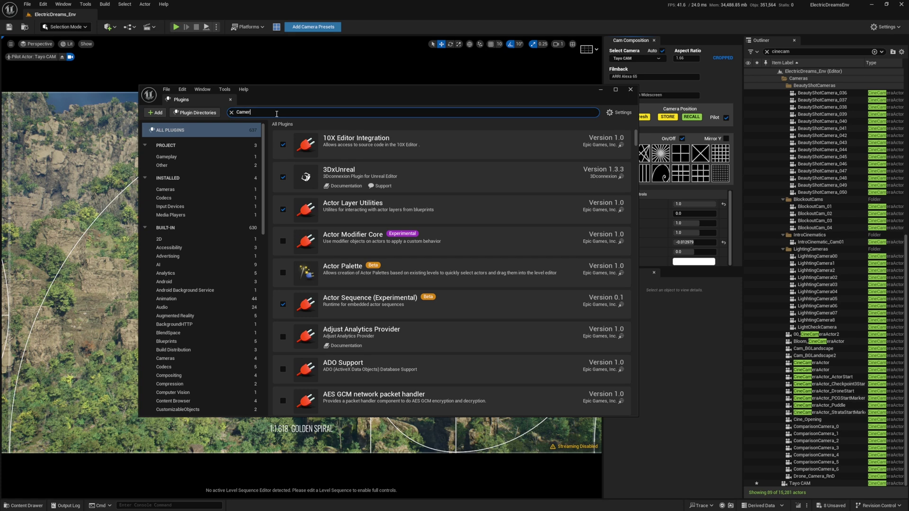
{"action": "type", "text": "compo"}
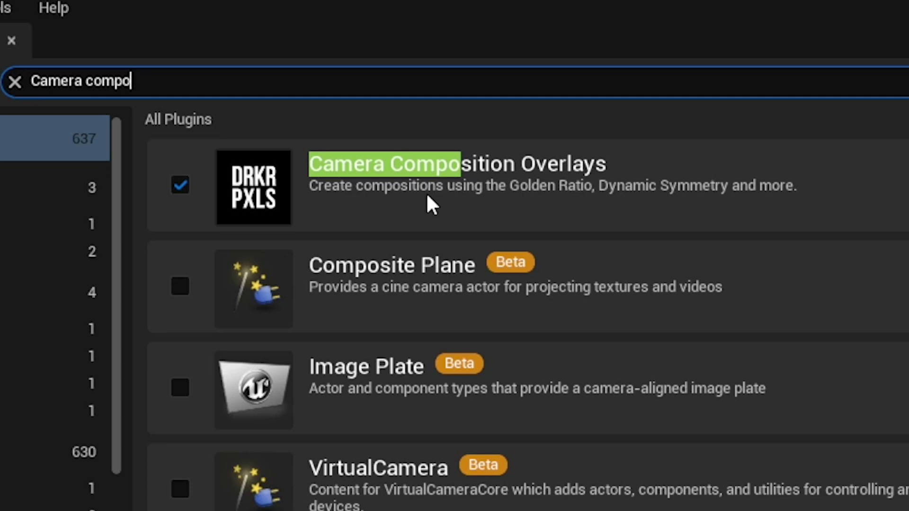
Search the plugin list for "Pro Filmbacks" and close the list after checking the plugin.
{"action": "left_click_drag", "start_coordinate": [147, 80], "coordinate": [36, 82]}
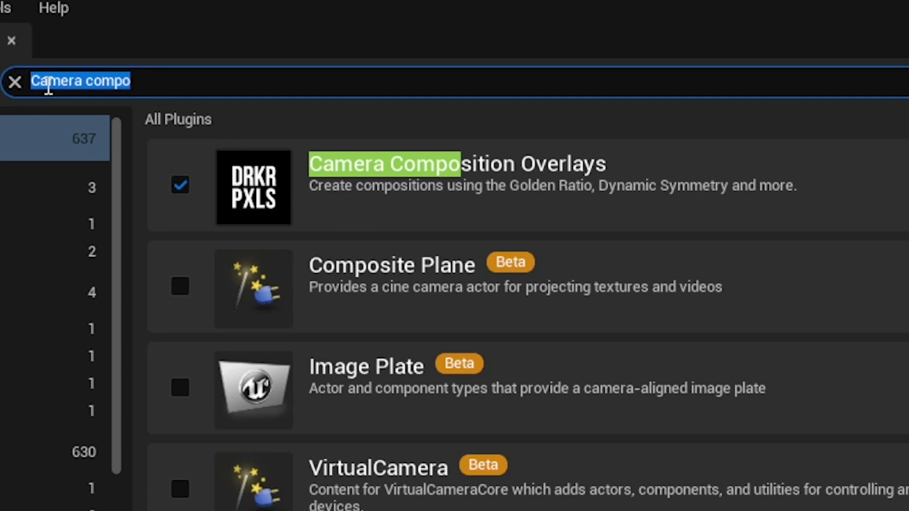
{"action": "key", "text": "BackSpace"}
{"action": "type", "text": "Pro Filmba"}
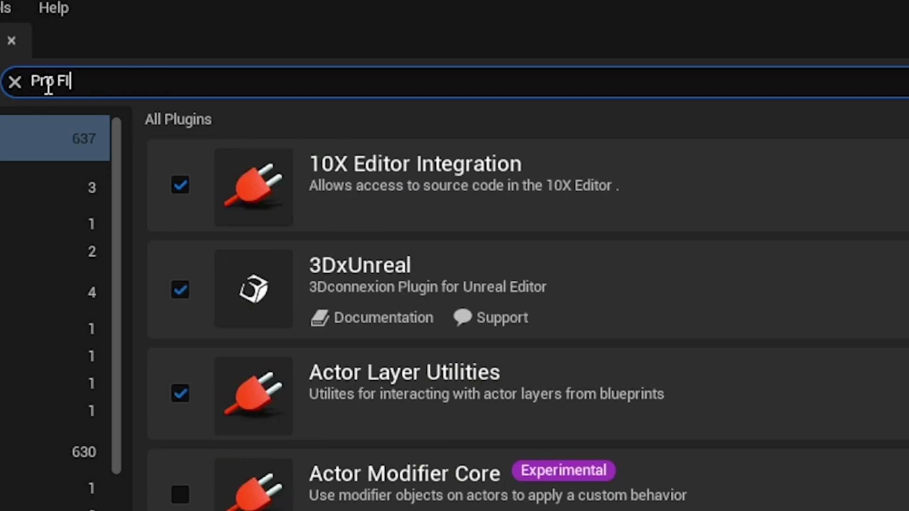
{"action": "type", "text": "cks"}
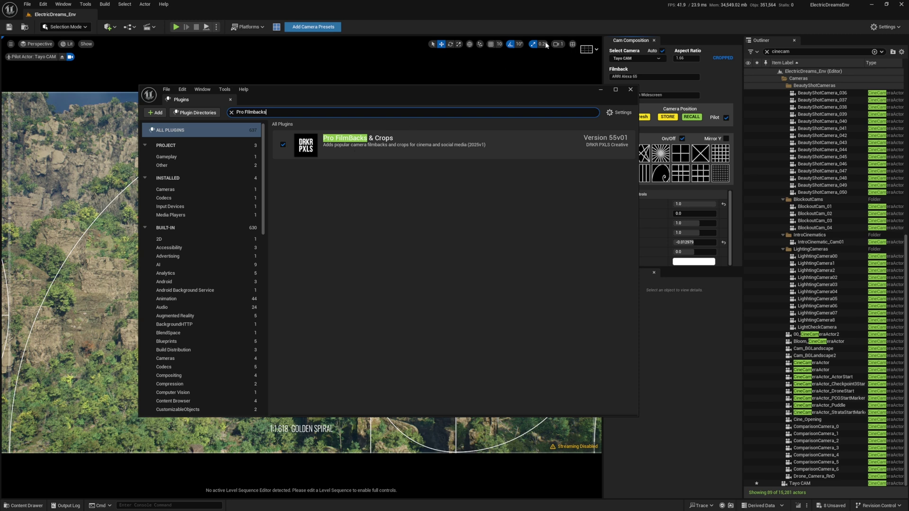
{"action": "left_click", "coordinate": [630, 89]}
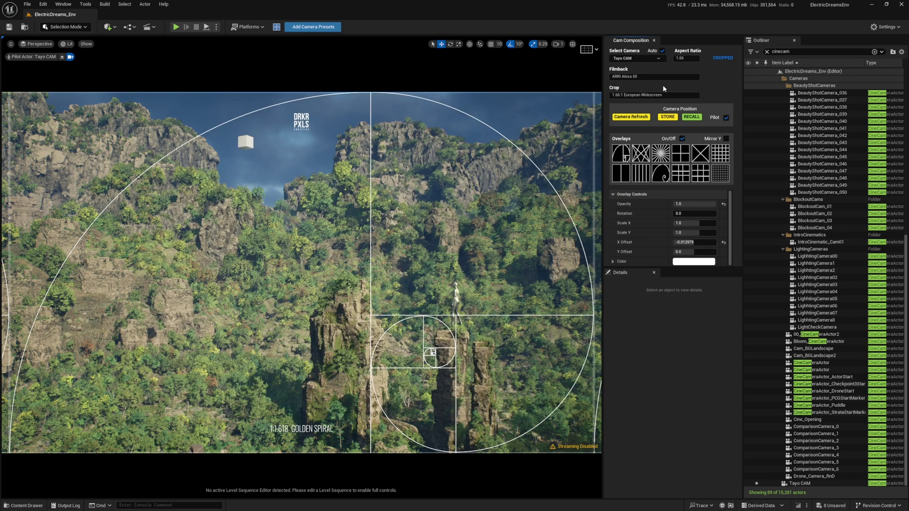
Close and reopen the Cam Composition panel twice, trying both of its launch entries.
{"action": "left_click", "coordinate": [654, 41]}
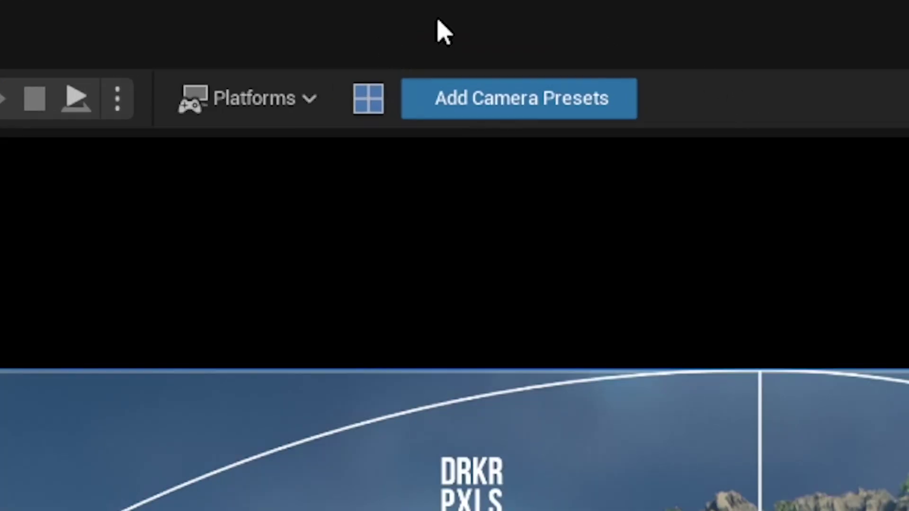
{"action": "left_click", "coordinate": [369, 105]}
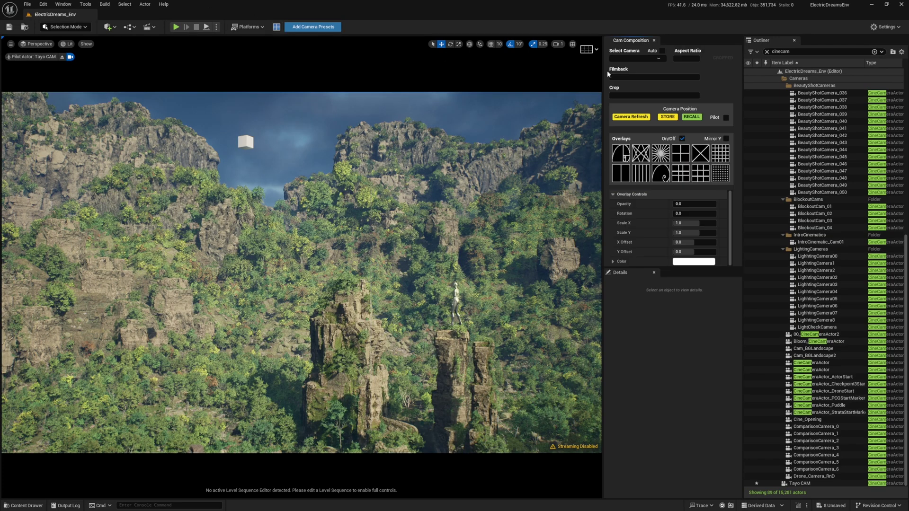
{"action": "left_click", "coordinate": [654, 40]}
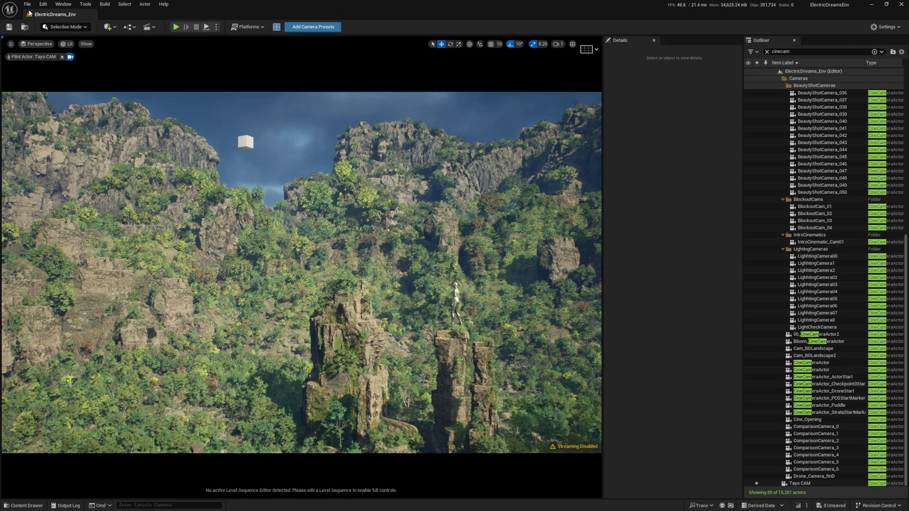
{"action": "left_click", "coordinate": [63, 4]}
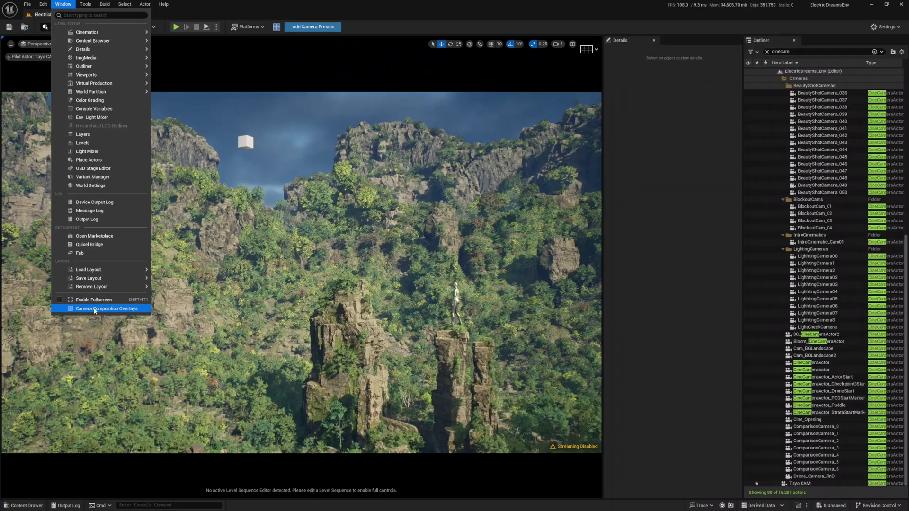
{"action": "left_click", "coordinate": [319, 229]}
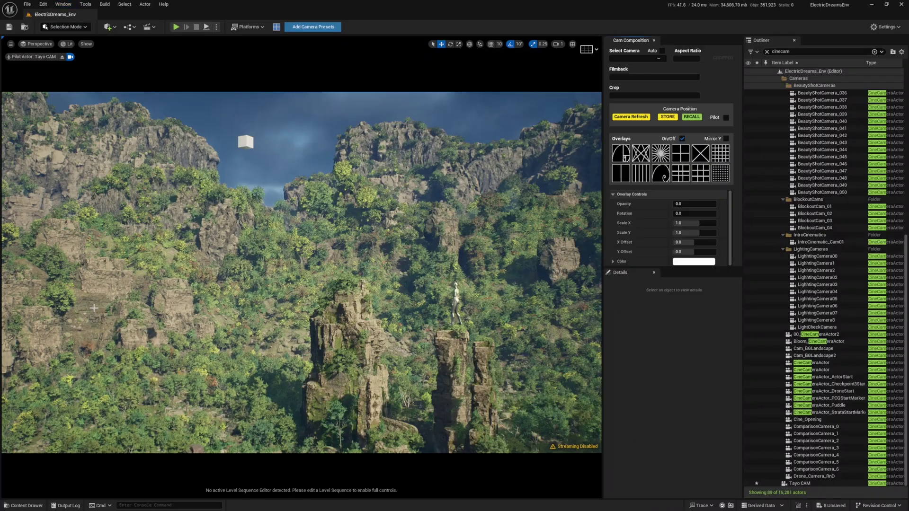
Close the Cam Composition panel and reopen it by running its auto-completed "camco" console command.
{"action": "left_click", "coordinate": [654, 41]}
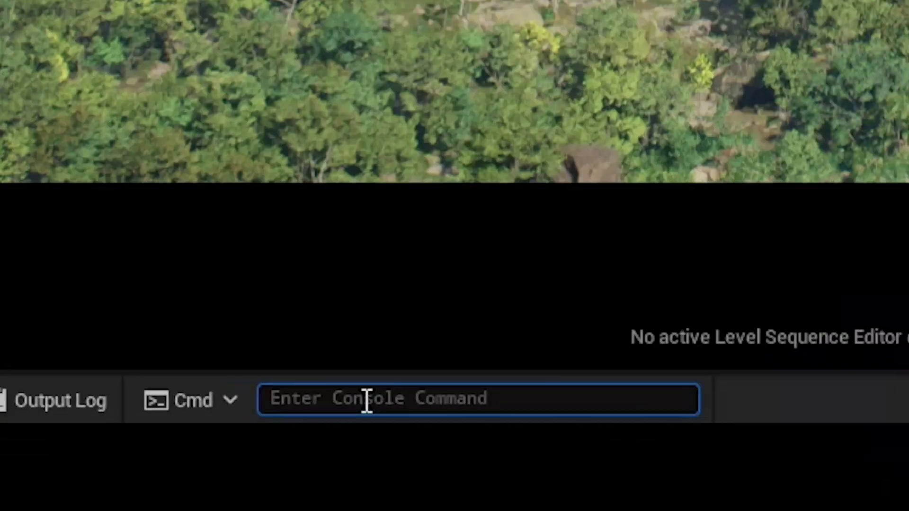
{"action": "type", "text": "camco"}
{"action": "left_click", "coordinate": [263, 22]}
{"action": "left_click", "coordinate": [527, 402]}
{"action": "key", "text": "Tab"}
{"action": "key", "text": "Return"}
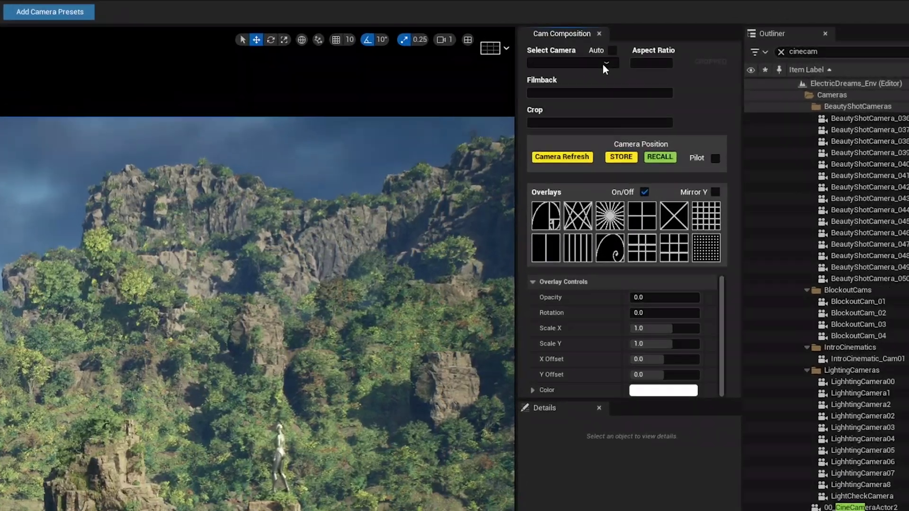
Look through the list of scene cameras that the Cam Composition panel can target.
{"action": "left_click", "coordinate": [658, 58]}
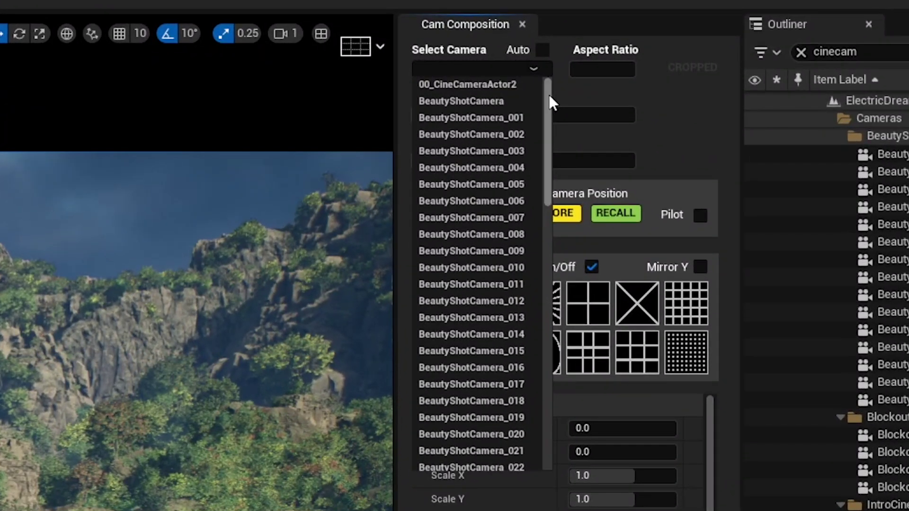
{"action": "scroll", "coordinate": [567, 268], "scroll_direction": "down", "scroll_amount": 15}
{"action": "scroll", "coordinate": [530, 369], "scroll_direction": "down", "scroll_amount": 4}
{"action": "scroll", "coordinate": [540, 353], "scroll_direction": "up", "scroll_amount": 15}
{"action": "scroll", "coordinate": [555, 116], "scroll_direction": "up", "scroll_amount": 3}
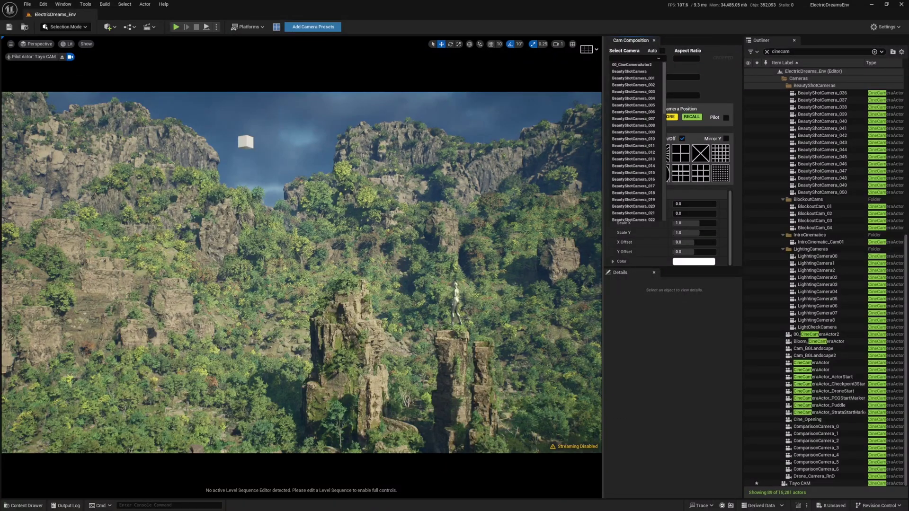
{"action": "right_click_drag", "start_coordinate": [244, 127], "coordinate": [437, 169]}
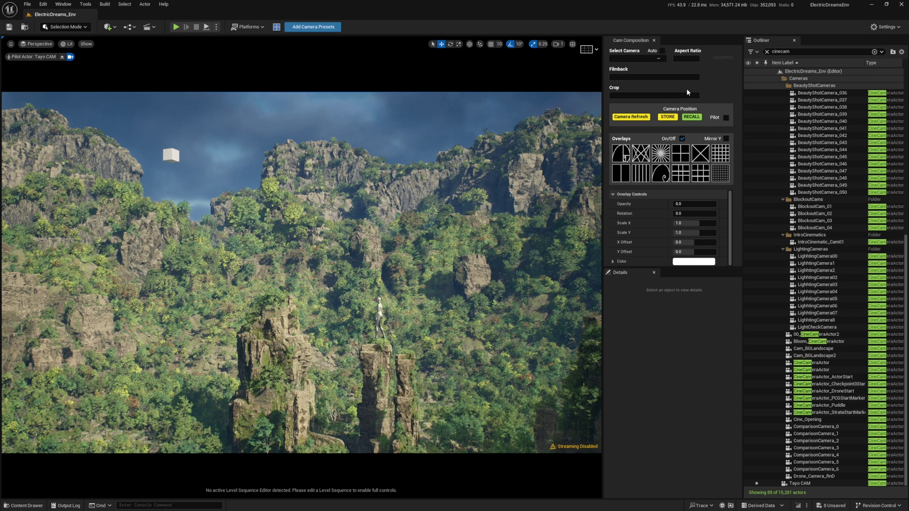
{"action": "left_click", "coordinate": [657, 57]}
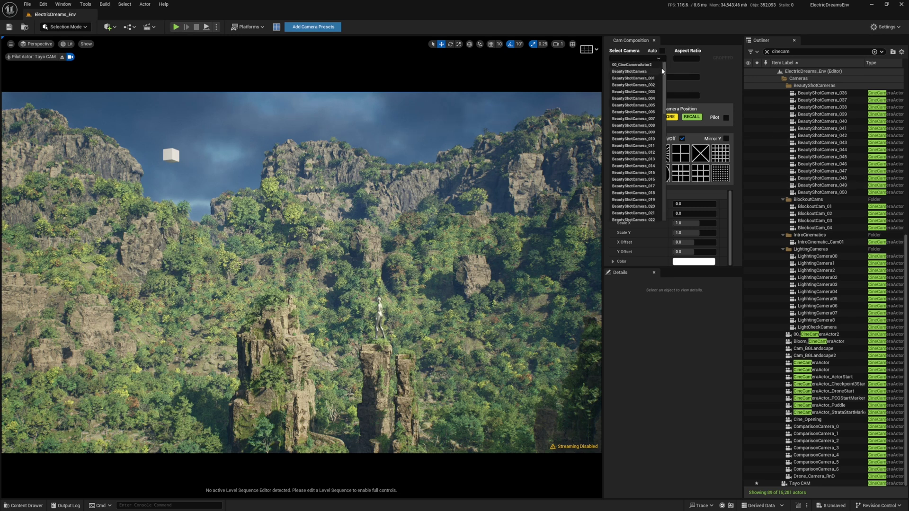
{"action": "mouse_move", "coordinate": [664, 69]}
{"action": "left_mouse_down"}
{"action": "mouse_move", "coordinate": [656, 159]}
{"action": "mouse_move", "coordinate": [667, 62]}
{"action": "left_mouse_up"}
{"action": "left_click", "coordinate": [666, 57]}
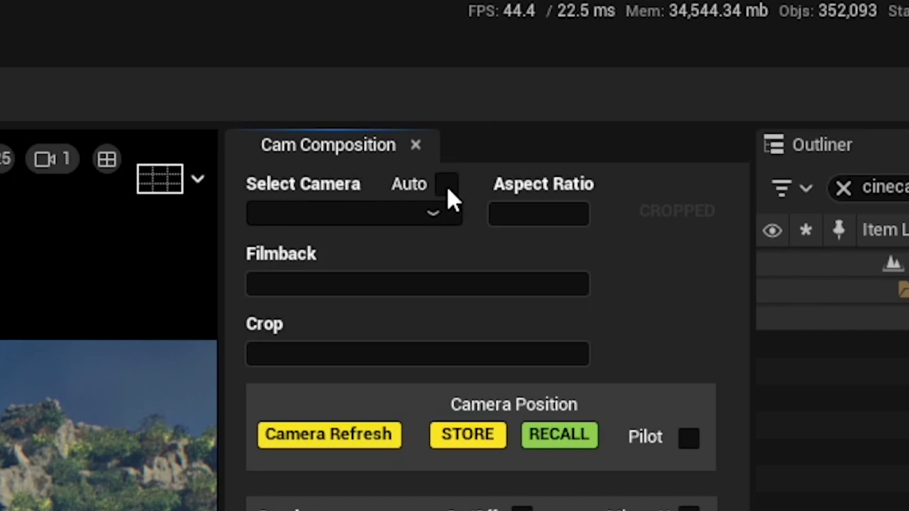
Turn on automatic camera selection and select BeautyShotCamera_039, BeautyShotCamera_047 and finally LighhtingCamera2 in the scene.
{"action": "left_click", "coordinate": [447, 186]}
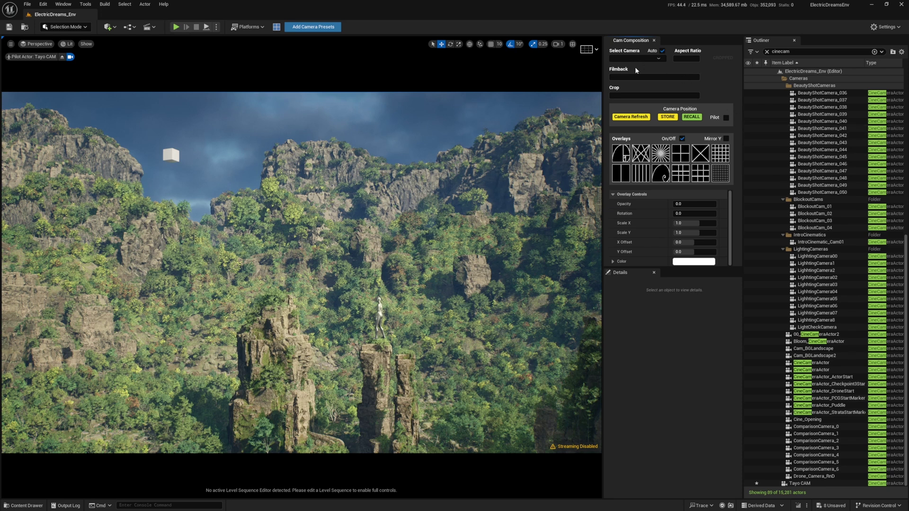
{"action": "left_click", "coordinate": [829, 116]}
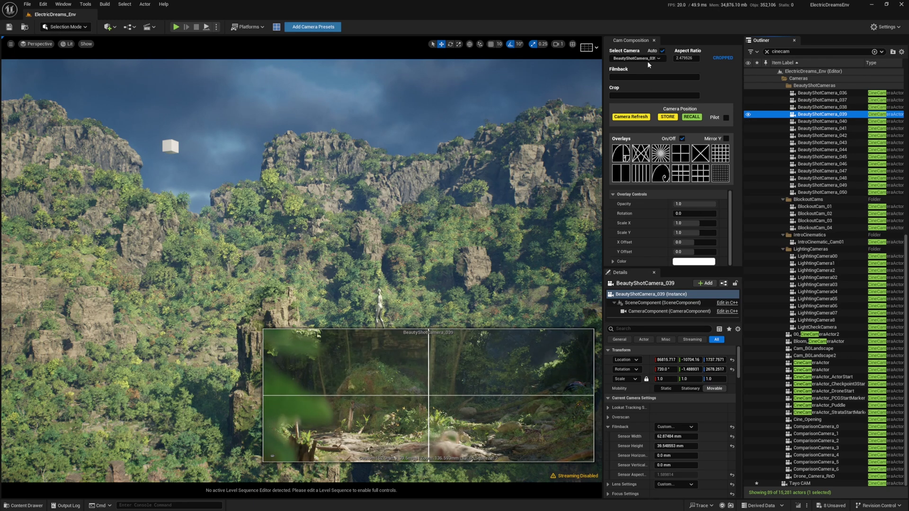
{"action": "left_click", "coordinate": [821, 171]}
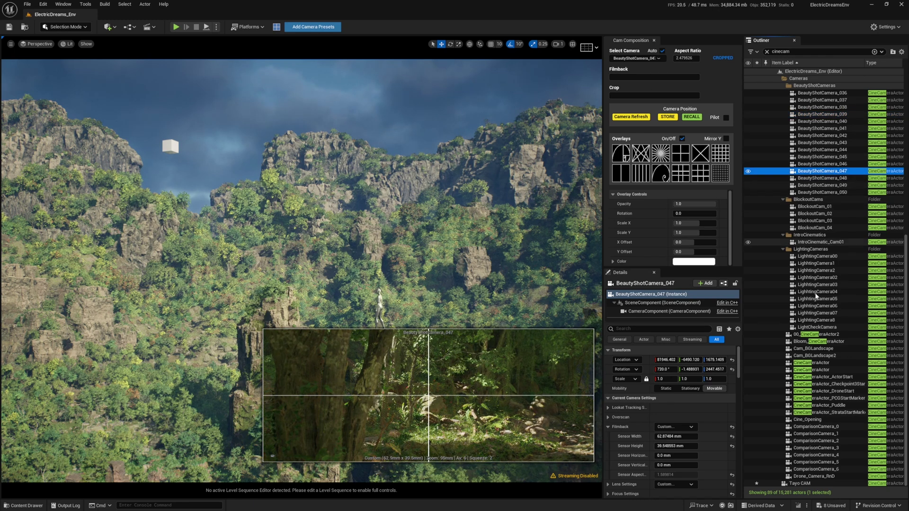
{"action": "left_click", "coordinate": [815, 271]}
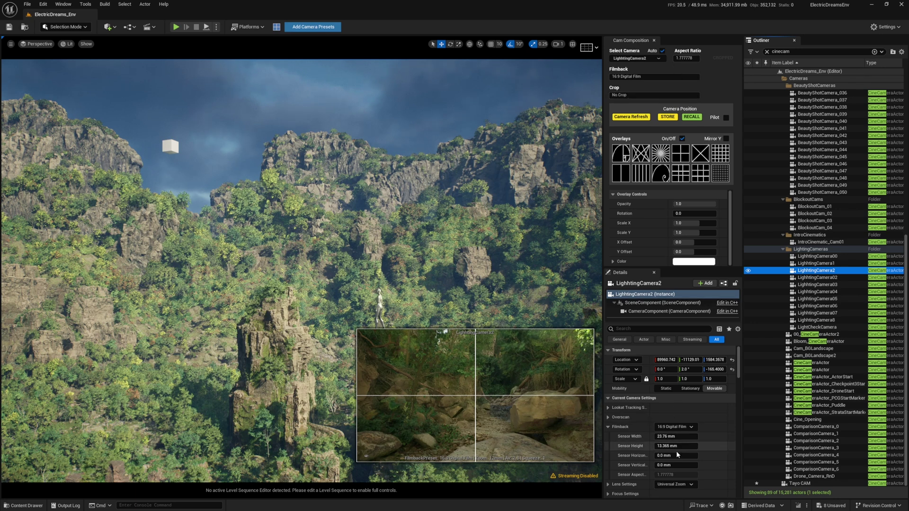
Set LighhtingCamera2's crop to 1.85:1 US Widescreen and refresh the camera data in the composition panel.
{"action": "left_click", "coordinate": [665, 388]}
{"action": "scroll", "coordinate": [663, 388], "scroll_direction": "down", "scroll_amount": 3}
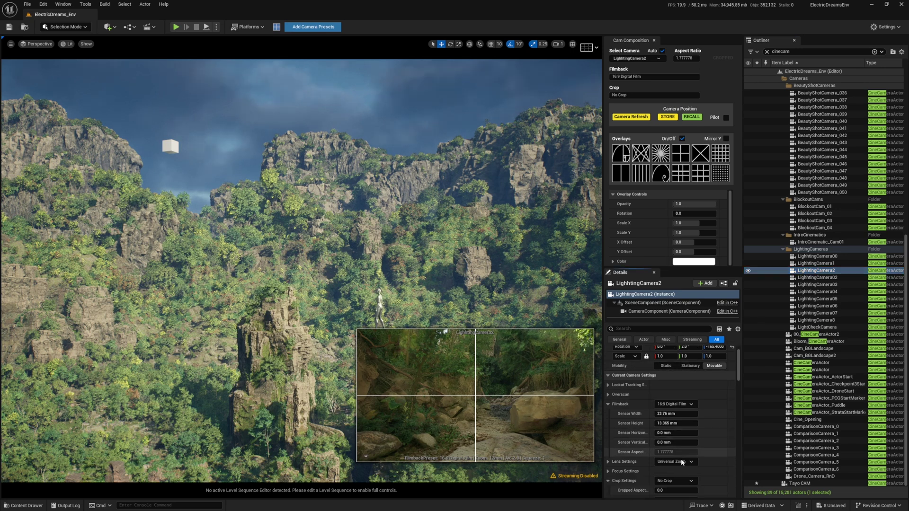
{"action": "left_click", "coordinate": [687, 470]}
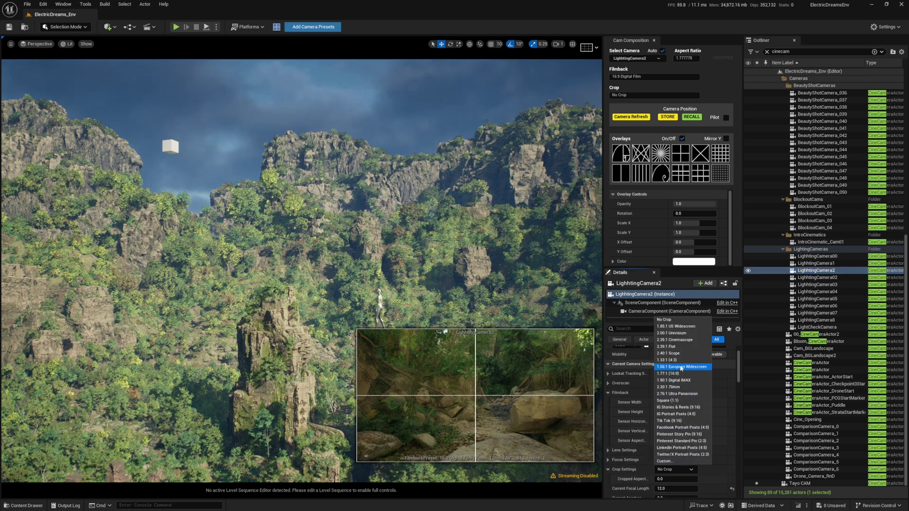
{"action": "left_click", "coordinate": [680, 328]}
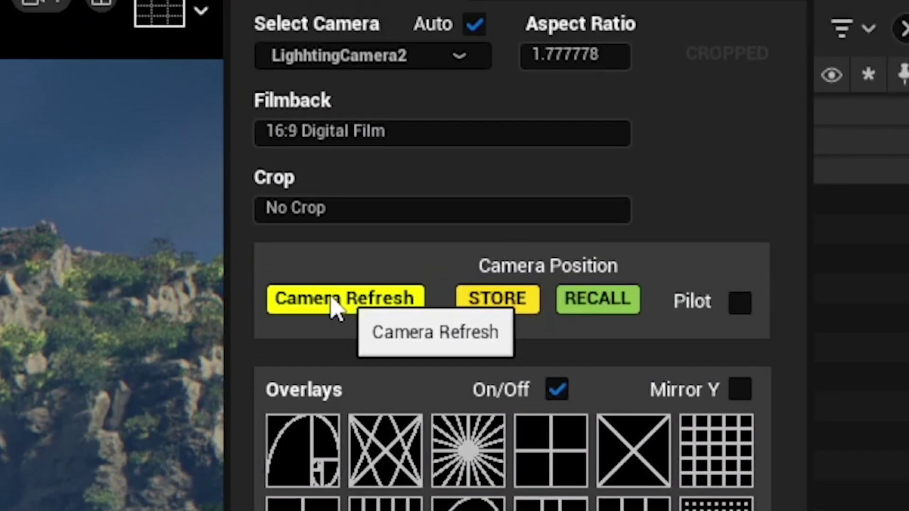
{"action": "left_click", "coordinate": [337, 223]}
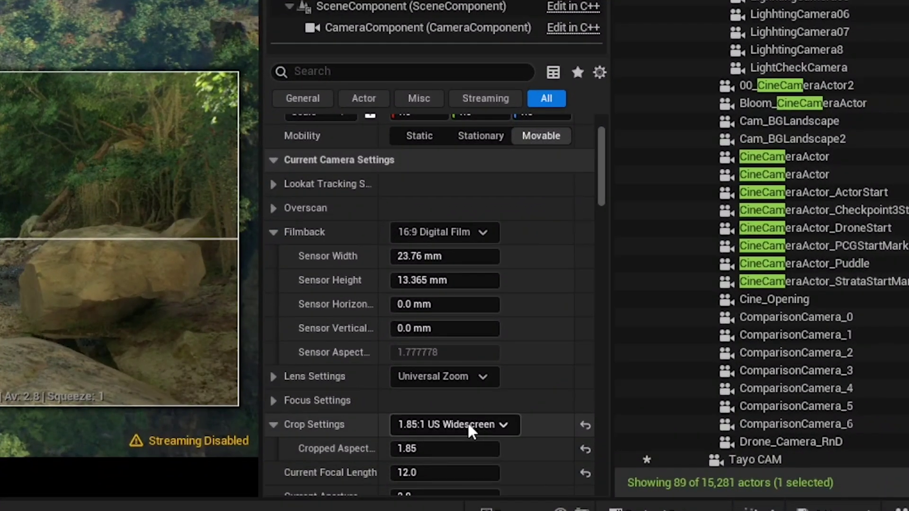
Set LighhtingCamera2's crop back to No Crop and refresh the camera data in the composition panel.
{"action": "left_click", "coordinate": [473, 428]}
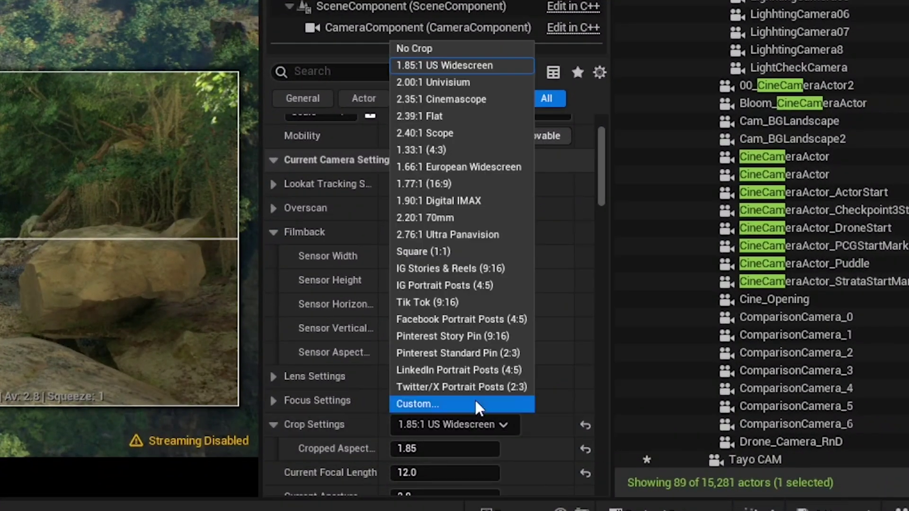
{"action": "left_click", "coordinate": [456, 51]}
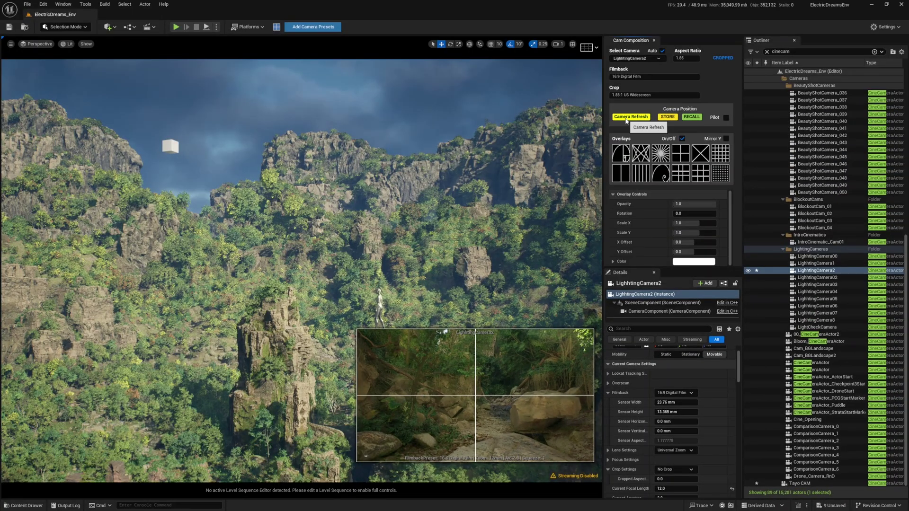
{"action": "left_click", "coordinate": [625, 118]}
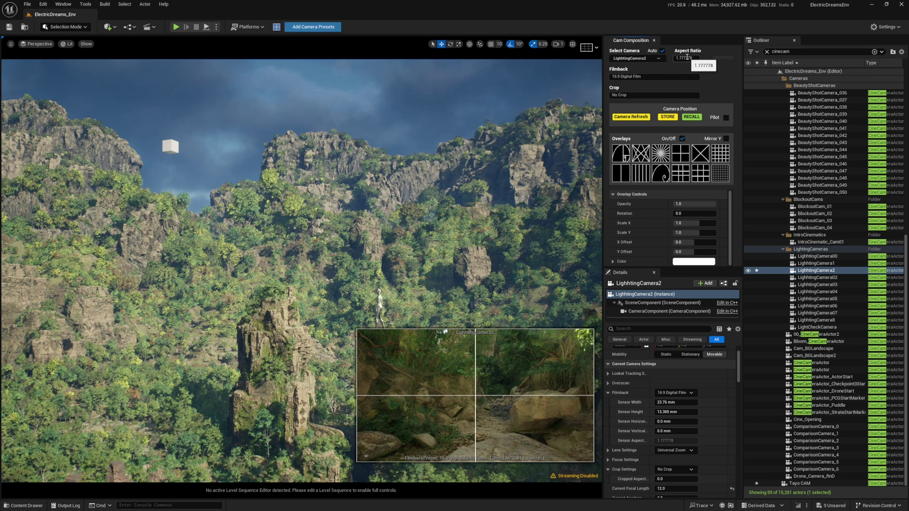
Pilot LighhtingCamera2 in the viewport and apply the 1:1.732 Root 3 composition overlay.
{"action": "left_click", "coordinate": [726, 118]}
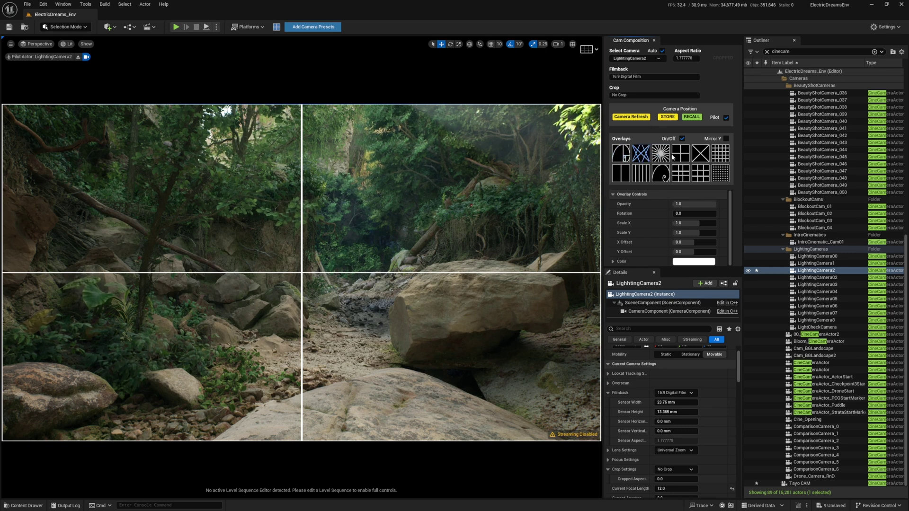
{"action": "left_click", "coordinate": [641, 153]}
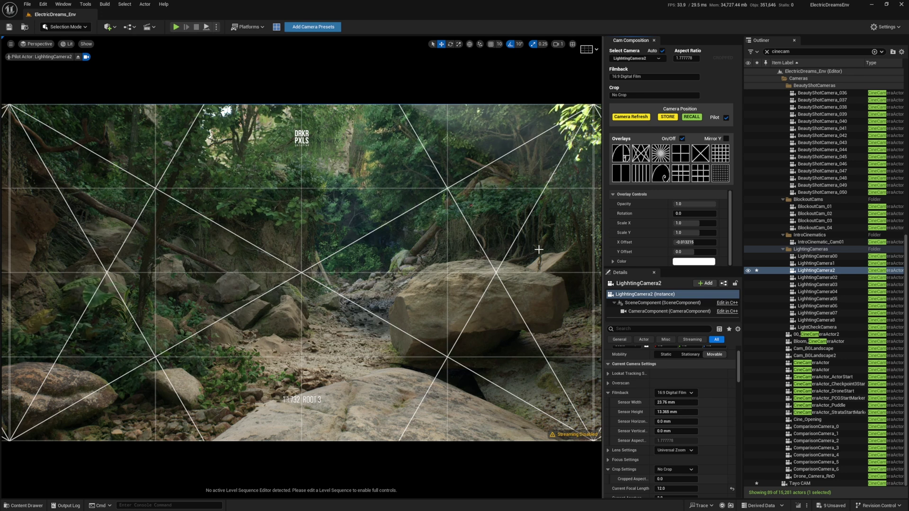
Move the piloted camera forward to frame the large boulder against the overlay guides, and select the river embankment.
{"action": "key", "text": "w"}
{"action": "right_click_drag", "start_coordinate": [518, 248], "coordinate": [518, 248]}
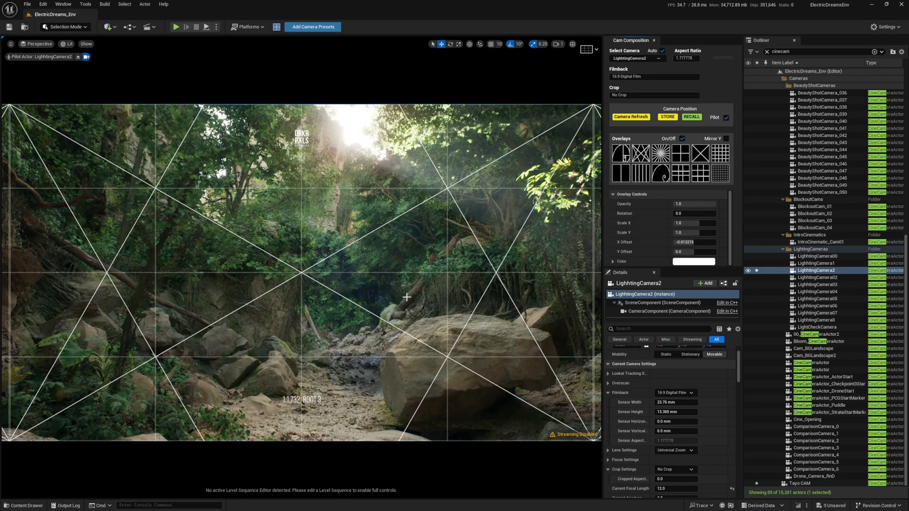
{"action": "left_click", "coordinate": [407, 297]}
{"action": "left_click_drag", "start_coordinate": [507, 245], "coordinate": [461, 189]}
{"action": "left_click", "coordinate": [184, 288]}
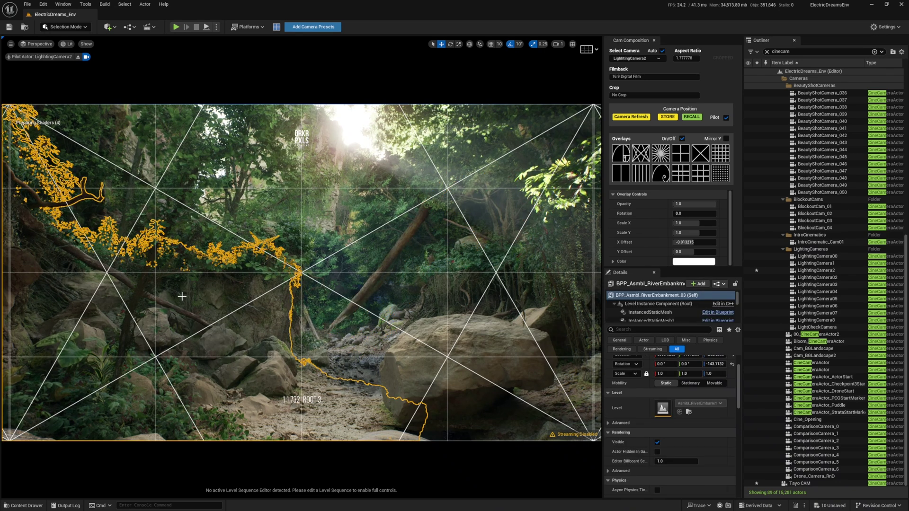
Select the hornbeam tree, move the piloted camera away from the boulder framing, clear the selection and recall the stored camera position.
{"action": "left_click", "coordinate": [142, 326]}
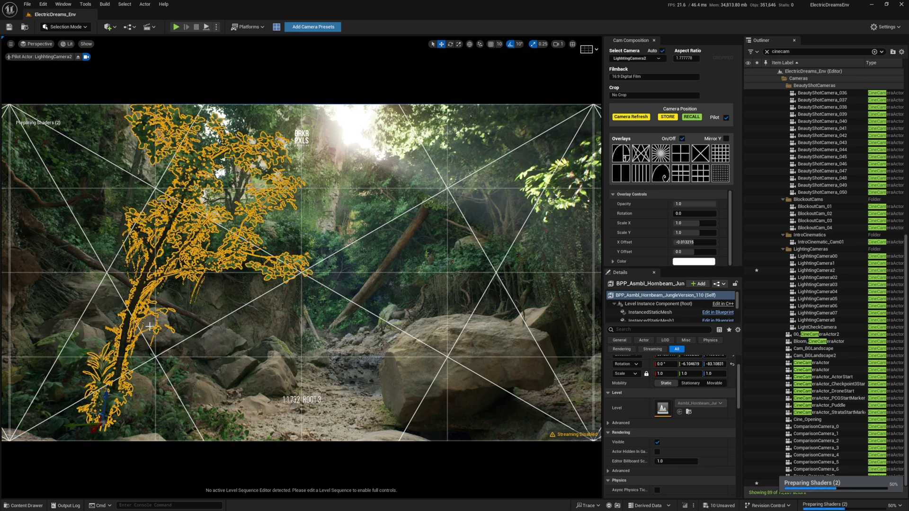
{"action": "left_click_drag", "start_coordinate": [74, 425], "coordinate": [199, 436]}
{"action": "scroll", "coordinate": [277, 406], "scroll_direction": "up", "scroll_amount": 2}
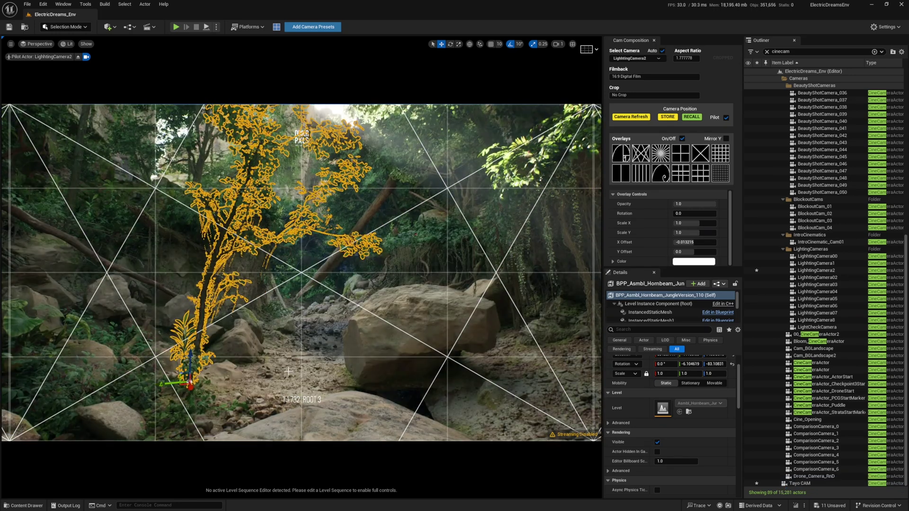
{"action": "key", "text": "Escape"}
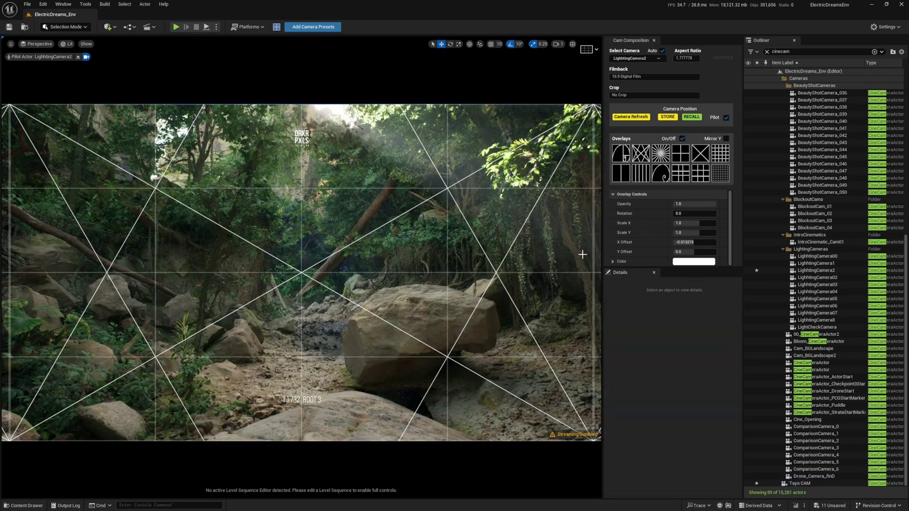
{"action": "left_click", "coordinate": [693, 118]}
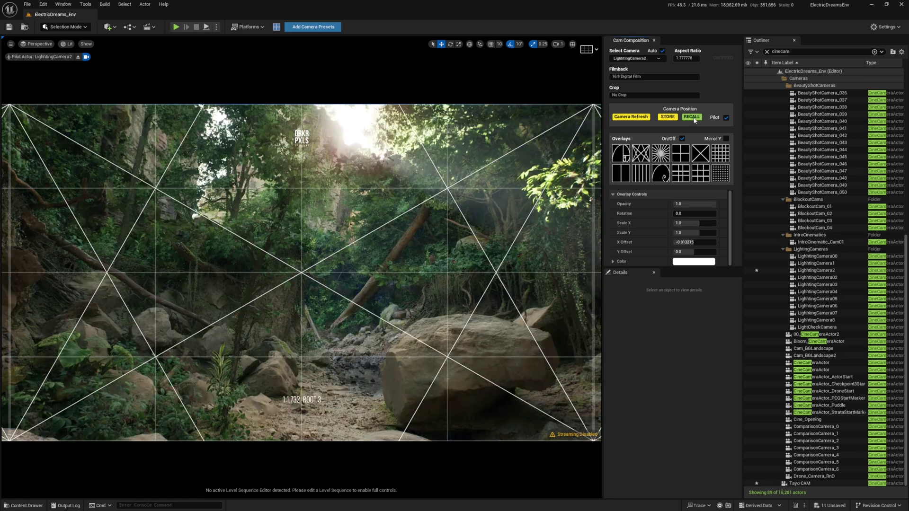
Refresh the camera data and compare the Golden Spiral overlay with the 1:1.732 Root 3 overlay on the piloted shot.
{"action": "left_click", "coordinate": [638, 119]}
{"action": "left_click", "coordinate": [726, 117]}
{"action": "left_click", "coordinate": [622, 158]}
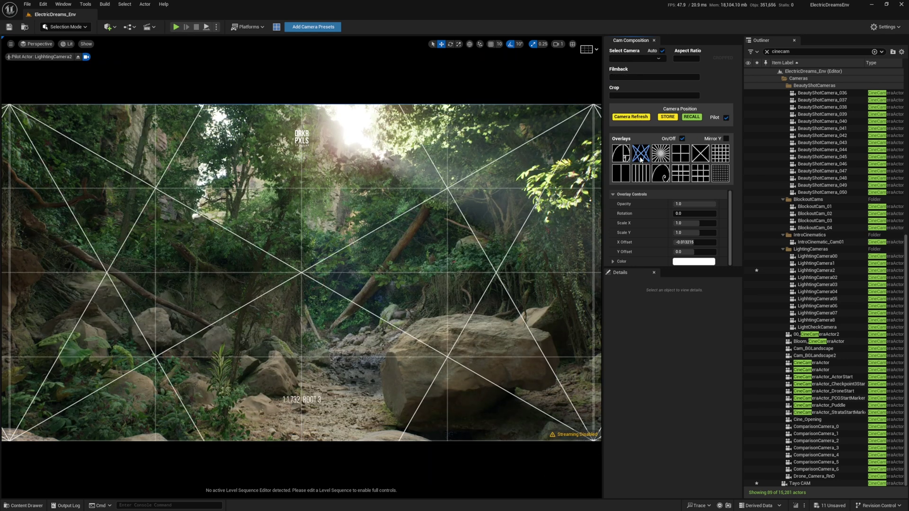
{"action": "left_click", "coordinate": [624, 159]}
{"action": "left_click", "coordinate": [641, 158]}
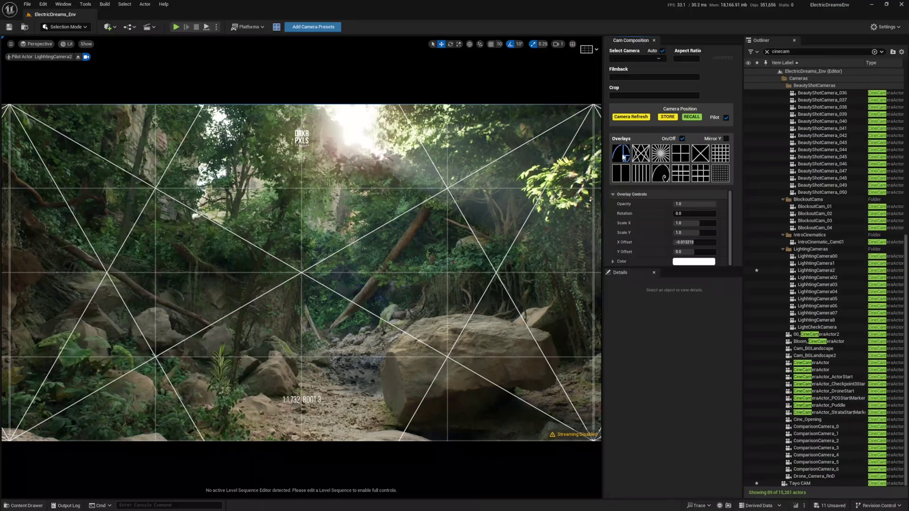
{"action": "left_click", "coordinate": [623, 158]}
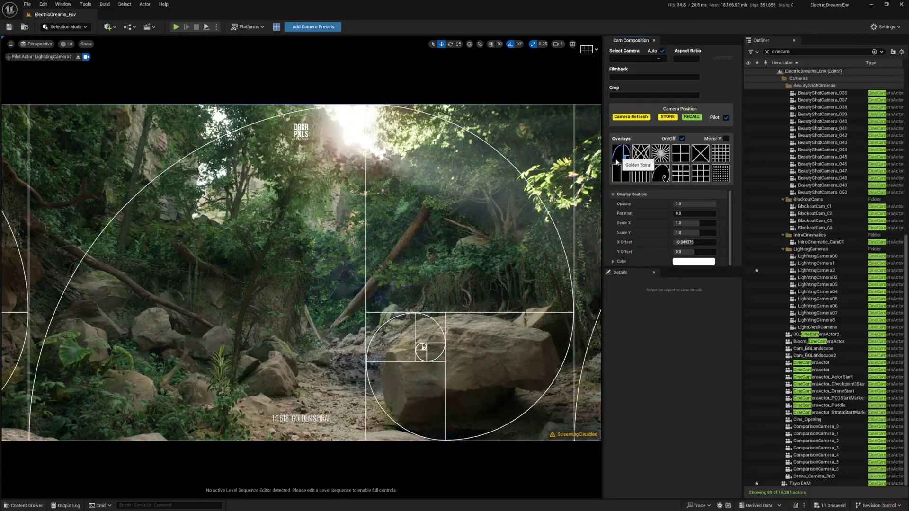
{"action": "left_click", "coordinate": [642, 157]}
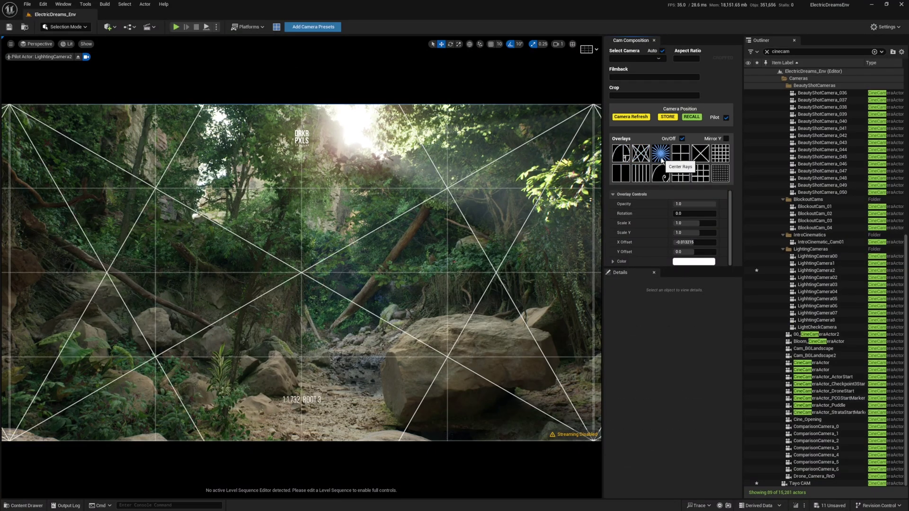
Try the Center Rays, center cross, diagonal cross and Grid composition overlays on the shot one after another.
{"action": "left_click", "coordinate": [661, 159]}
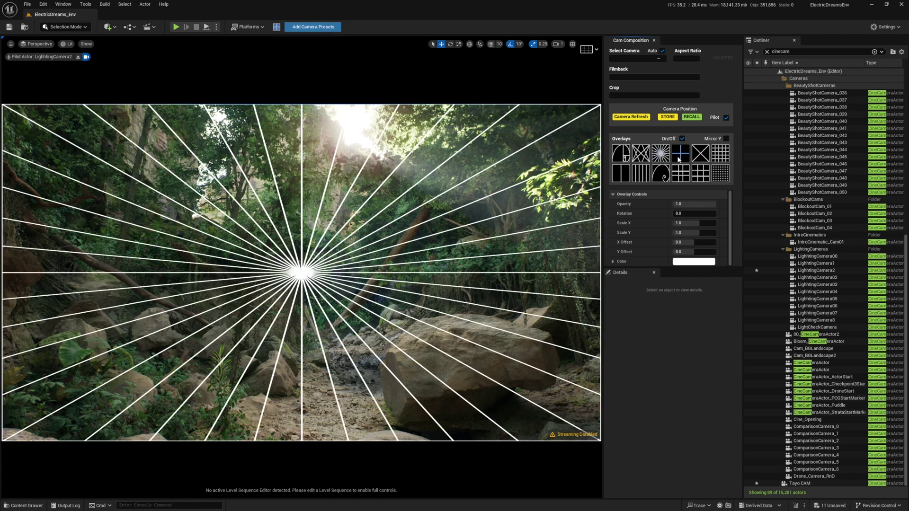
{"action": "left_click", "coordinate": [682, 158]}
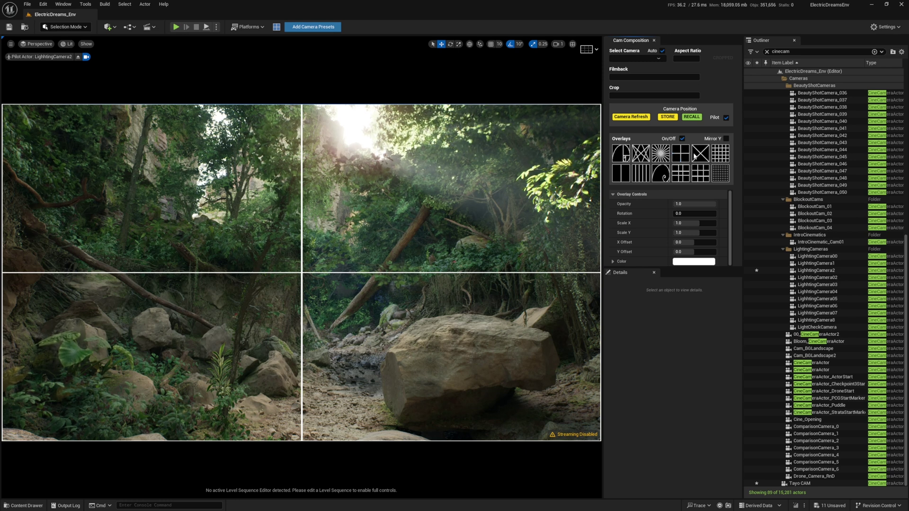
{"action": "left_click", "coordinate": [700, 153]}
{"action": "left_click", "coordinate": [718, 155]}
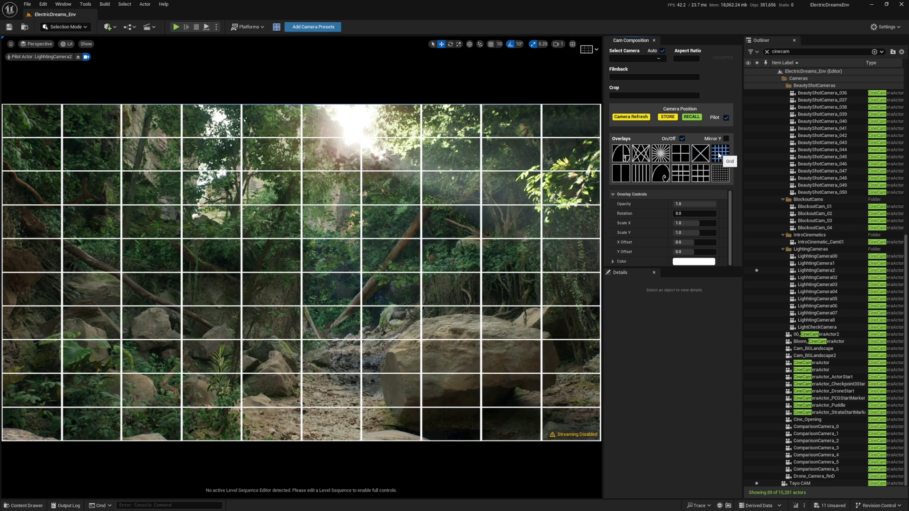
Apply the evenly spaced vertical lines overlay and set its rotation to 90 so the lines run horizontally.
{"action": "left_click", "coordinate": [623, 176]}
{"action": "left_click", "coordinate": [643, 178]}
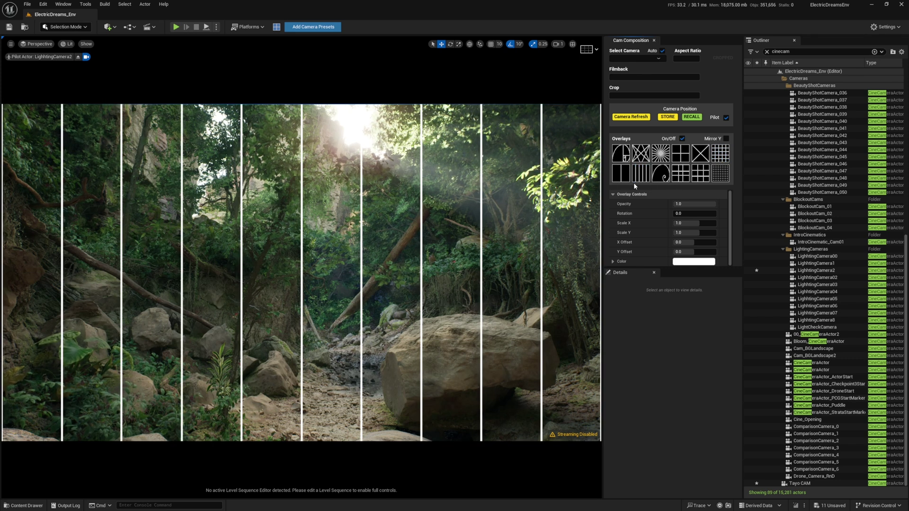
{"action": "left_click", "coordinate": [684, 214]}
{"action": "type", "text": "90"}
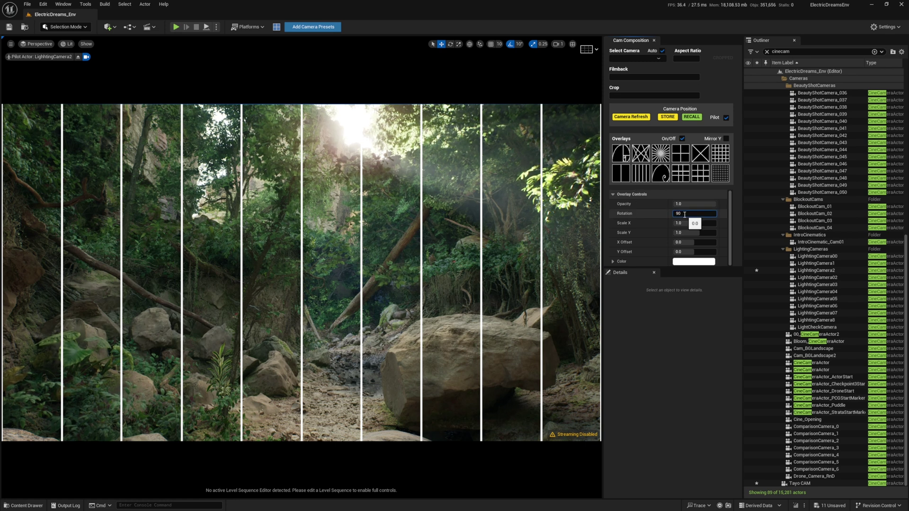
{"action": "key", "text": "Return"}
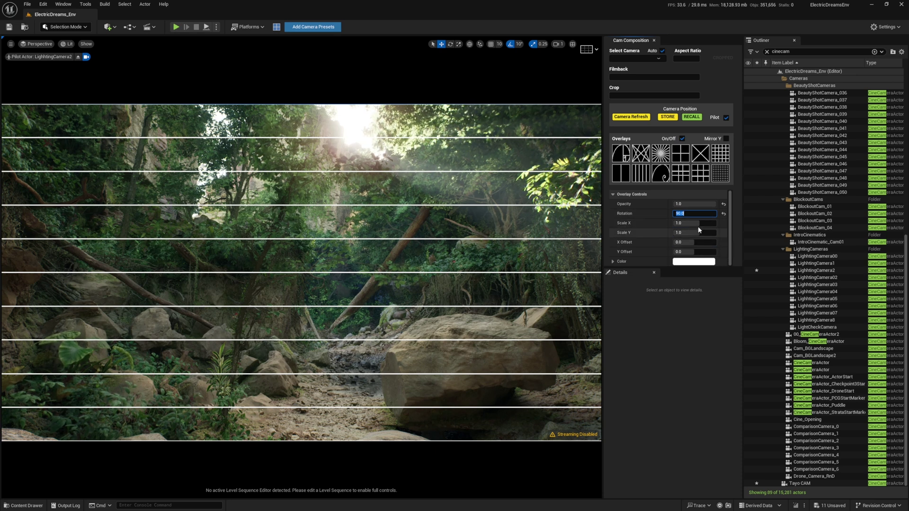
Set both Scale X and Scale Y of the rotated lines overlay to 2.
{"action": "left_click", "coordinate": [698, 226]}
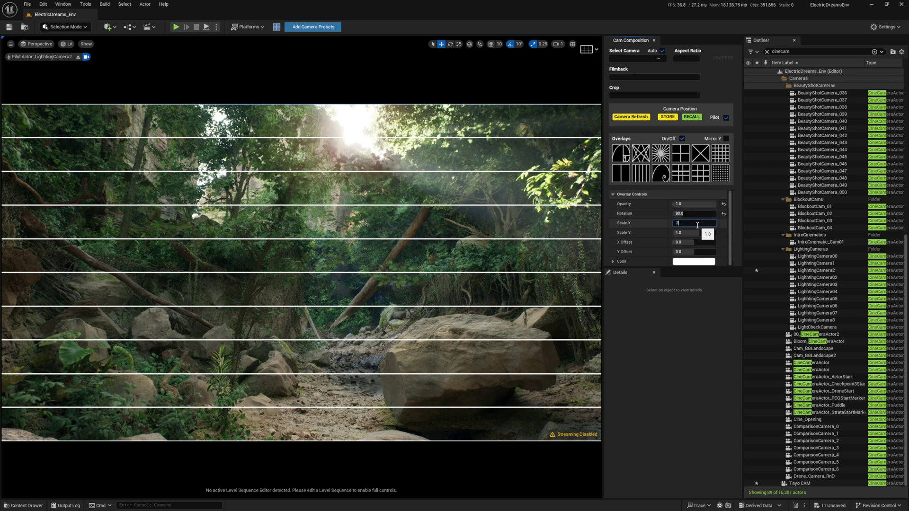
{"action": "left_click", "coordinate": [690, 233]}
{"action": "type", "text": "2"}
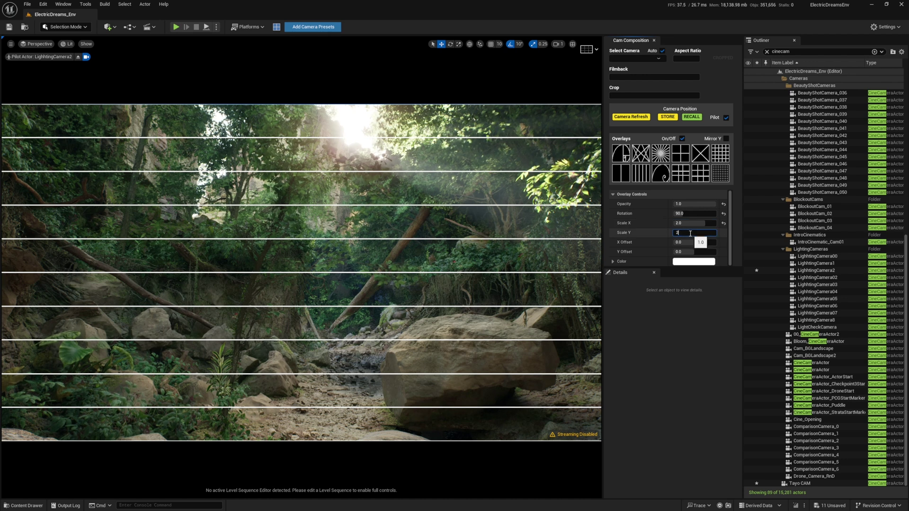
{"action": "key", "text": "Return"}
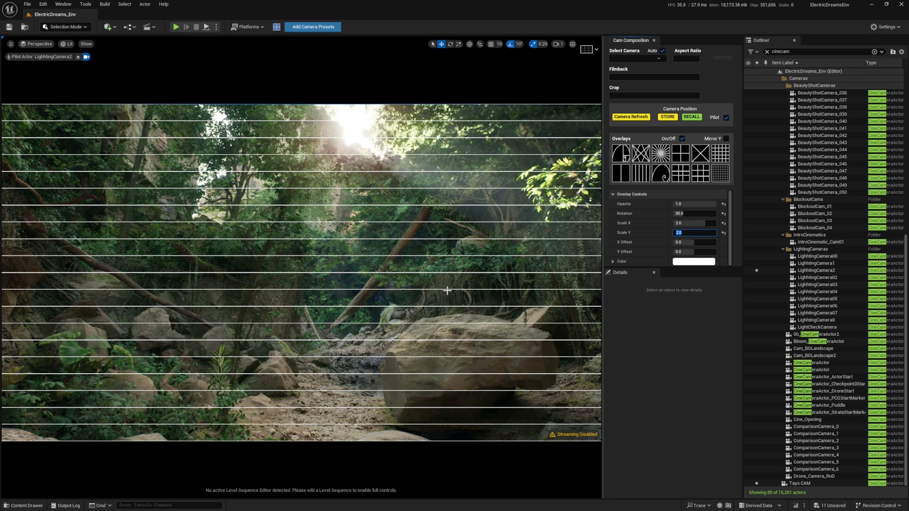
Try the Spiral, golden-ratio grid, rule-of-thirds and dot grid composition overlays one after another.
{"action": "left_click", "coordinate": [640, 173]}
{"action": "left_click", "coordinate": [661, 173]}
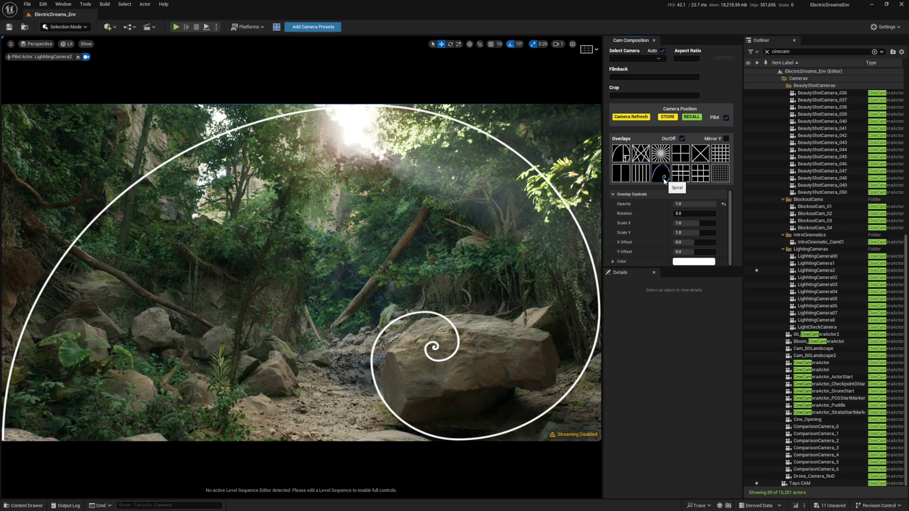
{"action": "left_click", "coordinate": [681, 174]}
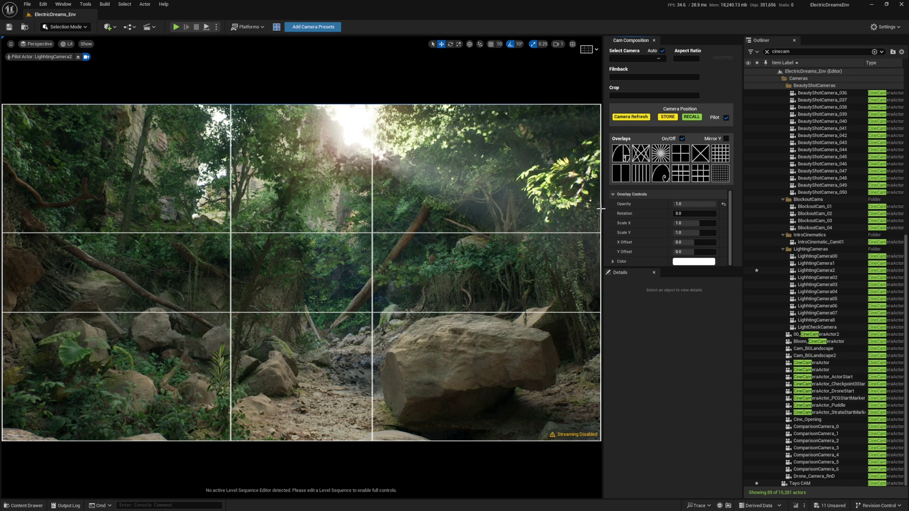
{"action": "left_click", "coordinate": [700, 173]}
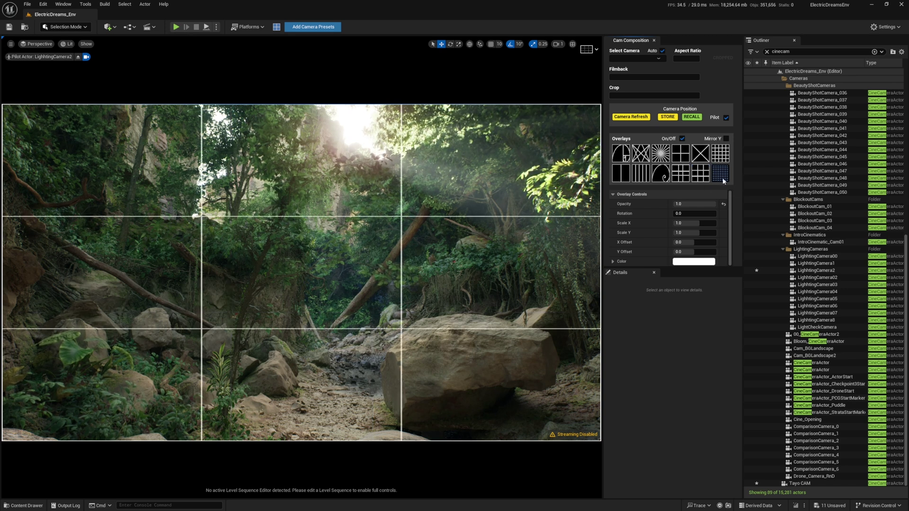
{"action": "left_click", "coordinate": [721, 180]}
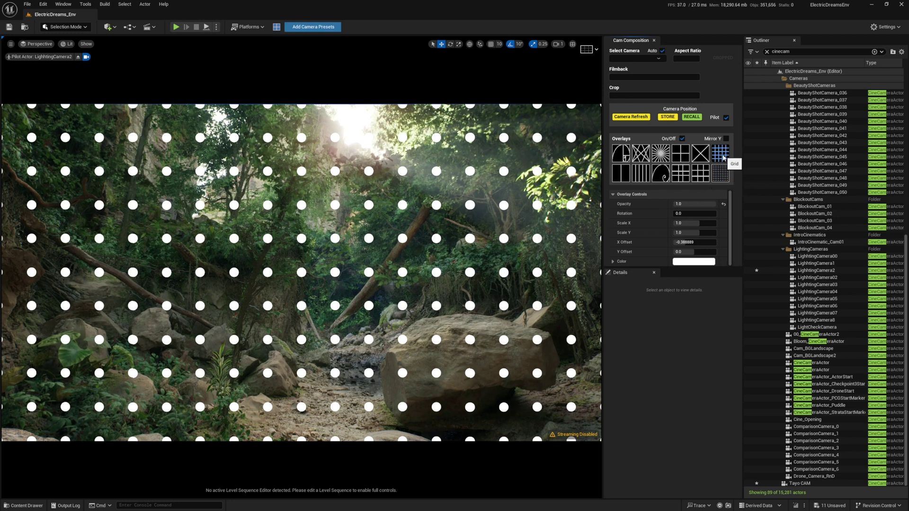
Apply the Grid overlay and set both its Scale X and Scale Y to 4 for denser grid cells.
{"action": "left_click", "coordinate": [723, 158]}
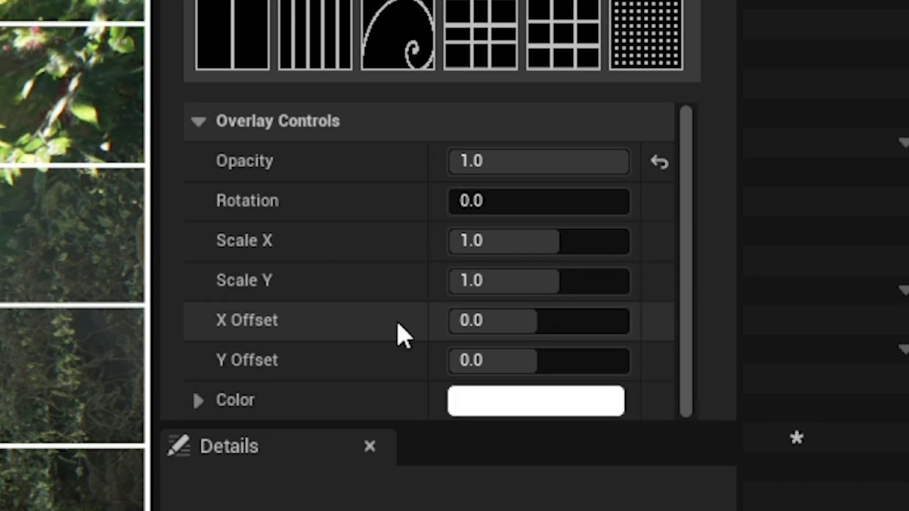
{"action": "left_click", "coordinate": [519, 242]}
{"action": "type", "text": "4"}
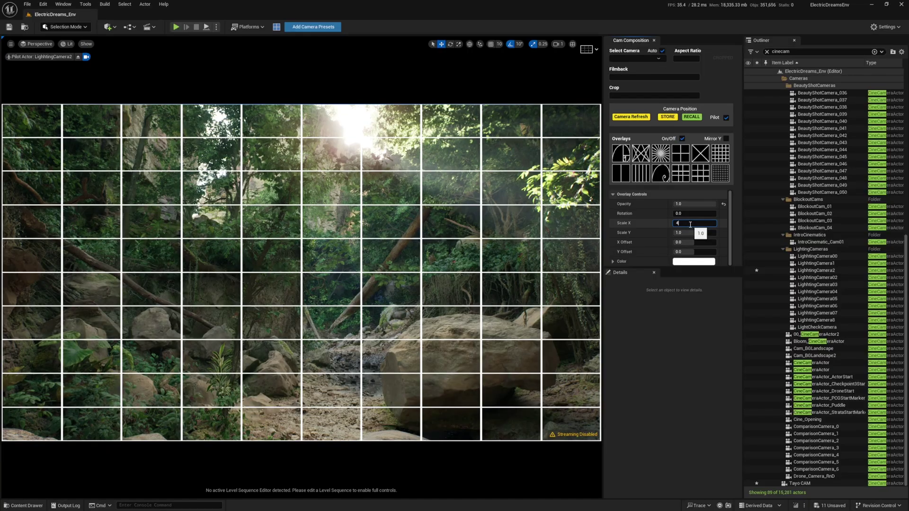
{"action": "key", "text": "Return"}
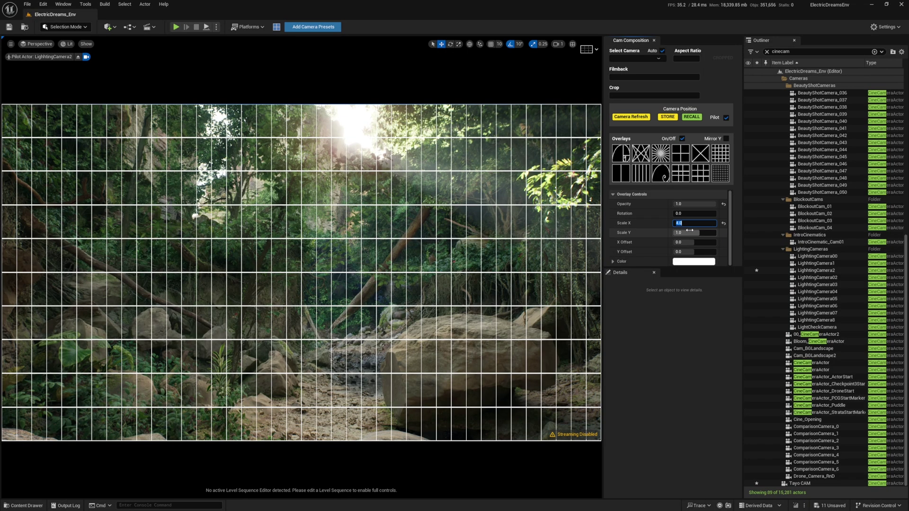
{"action": "left_click", "coordinate": [690, 232]}
{"action": "type", "text": "4"}
{"action": "key", "text": "Return"}
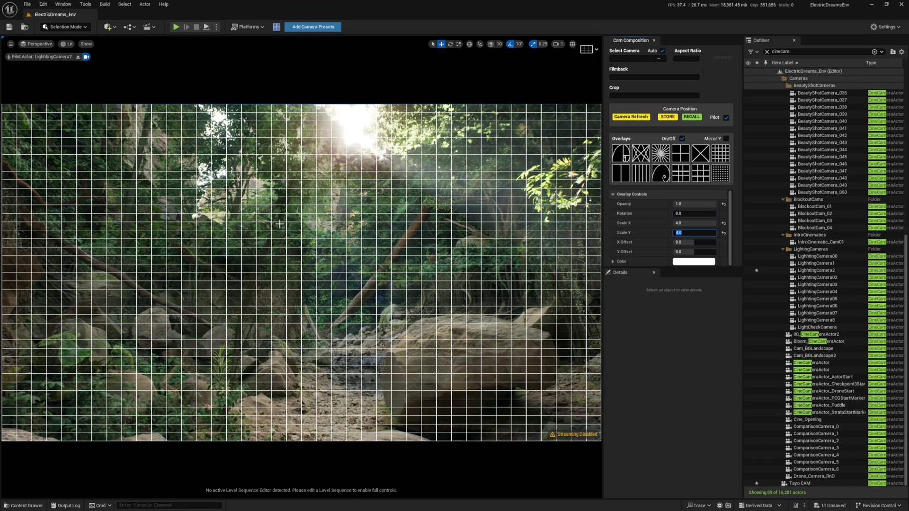
Shift the grid overlay to about -0.098 X Offset and 0.038 Y Offset, and recolor it mint green (Hex sRGB 7CFFD7FF).
{"action": "mouse_move", "coordinate": [695, 242]}
{"action": "left_mouse_down"}
{"action": "mouse_move", "coordinate": [684, 242]}
{"action": "mouse_move", "coordinate": [695, 252]}
{"action": "left_mouse_up"}
{"action": "left_click", "coordinate": [690, 263]}
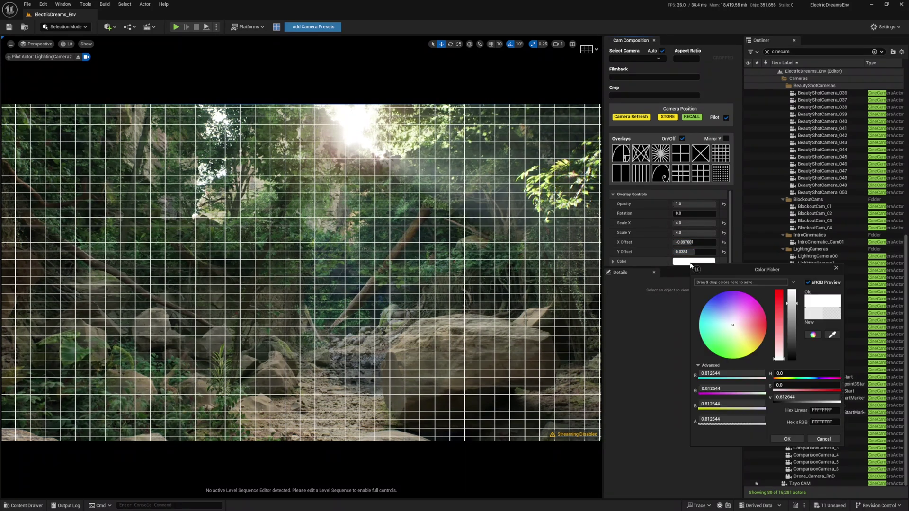
{"action": "left_click_drag", "start_coordinate": [734, 323], "coordinate": [707, 336]}
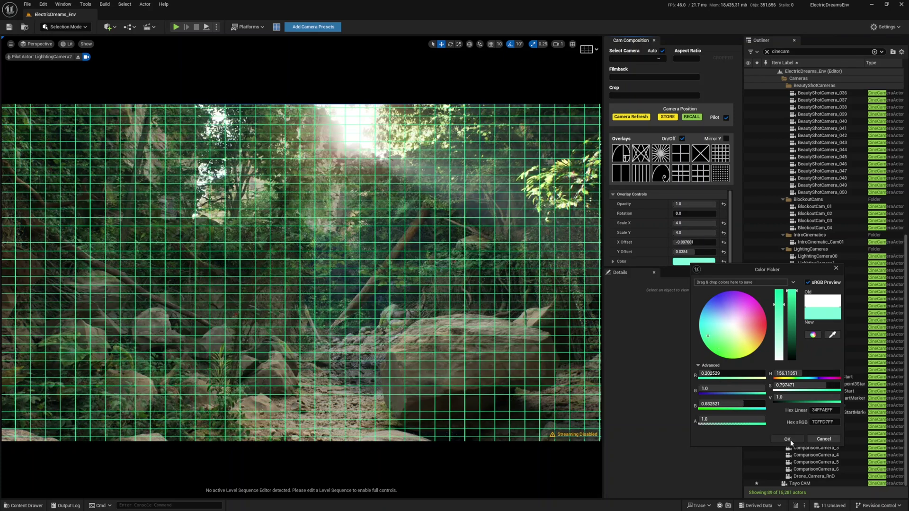
{"action": "left_click", "coordinate": [788, 439]}
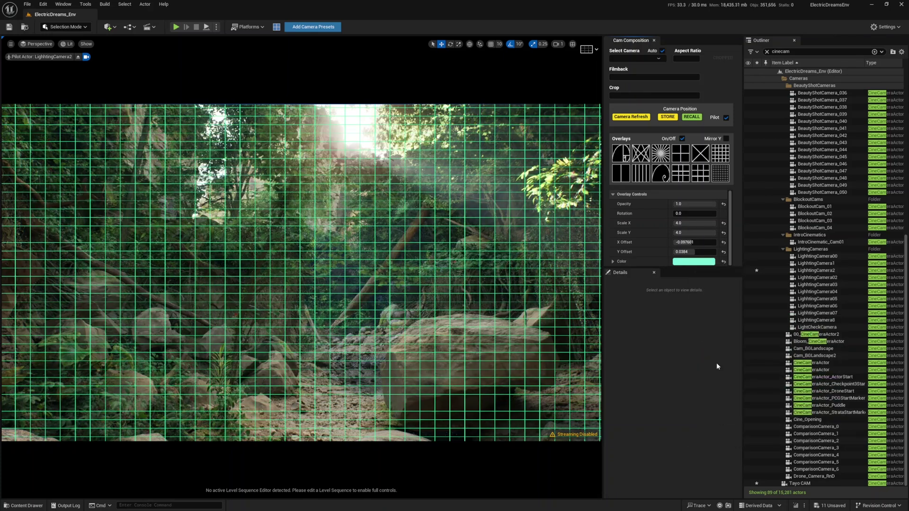
Reset the grid overlay's Scale X, Scale Y, X Offset and Y Offset to their defaults.
{"action": "left_click", "coordinate": [723, 223]}
{"action": "left_click", "coordinate": [724, 233]}
{"action": "left_click", "coordinate": [724, 242]}
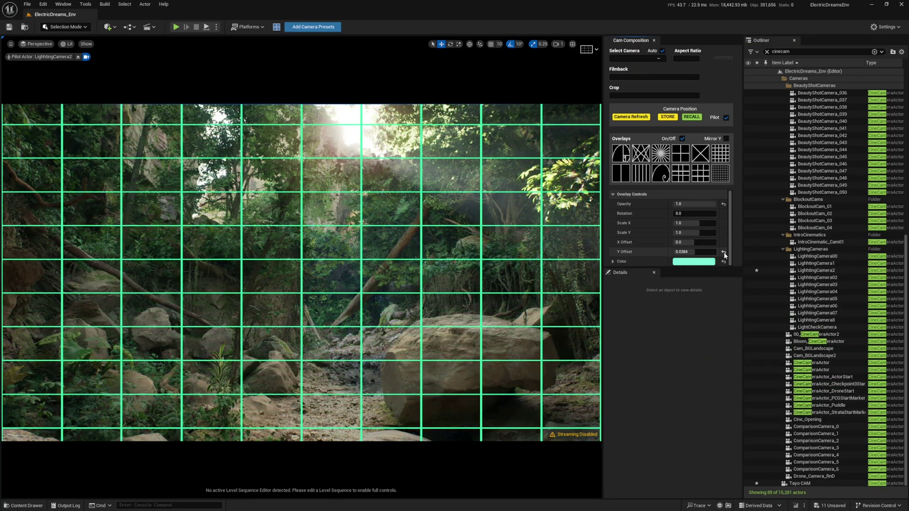
{"action": "left_click", "coordinate": [723, 251]}
Apply the Spiral overlay, try scaling it to about 1.13 in X and 0.74 in Y, and reset both scales.
{"action": "left_click", "coordinate": [666, 180]}
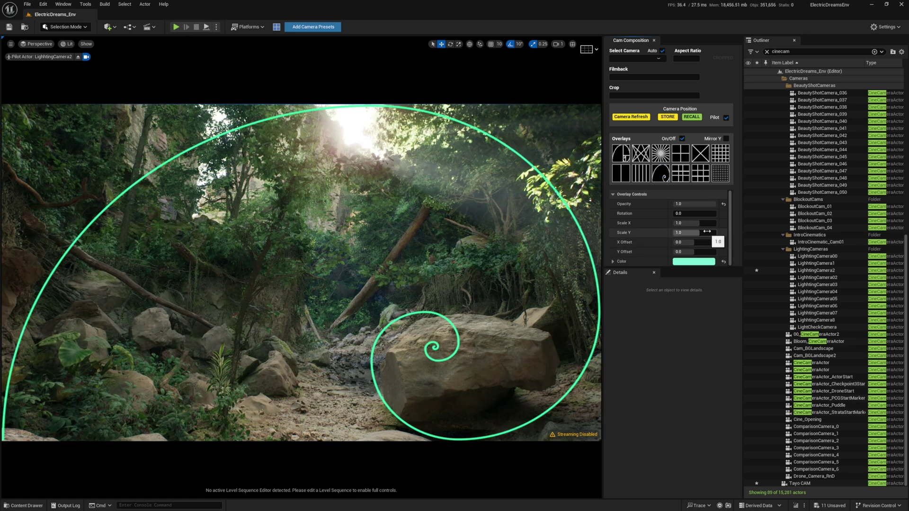
{"action": "left_click_drag", "start_coordinate": [700, 223], "coordinate": [717, 232]}
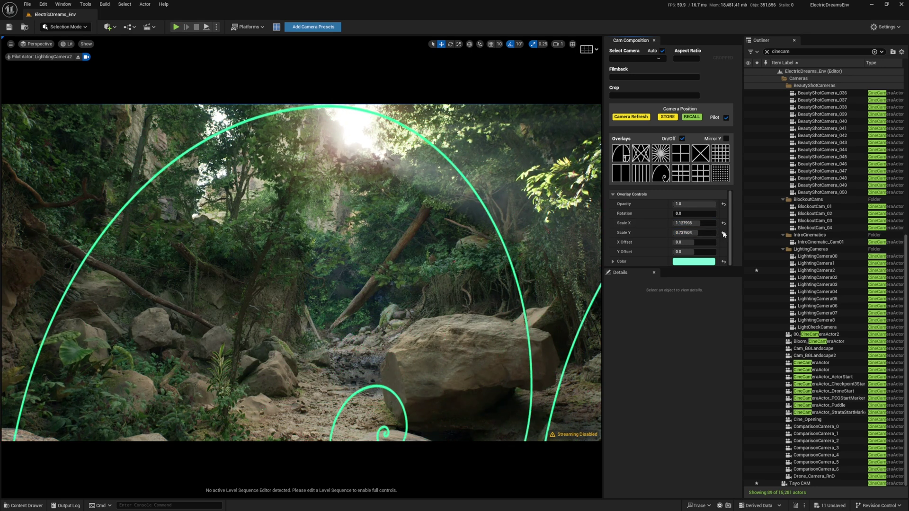
{"action": "left_click", "coordinate": [723, 232]}
{"action": "left_click", "coordinate": [723, 223]}
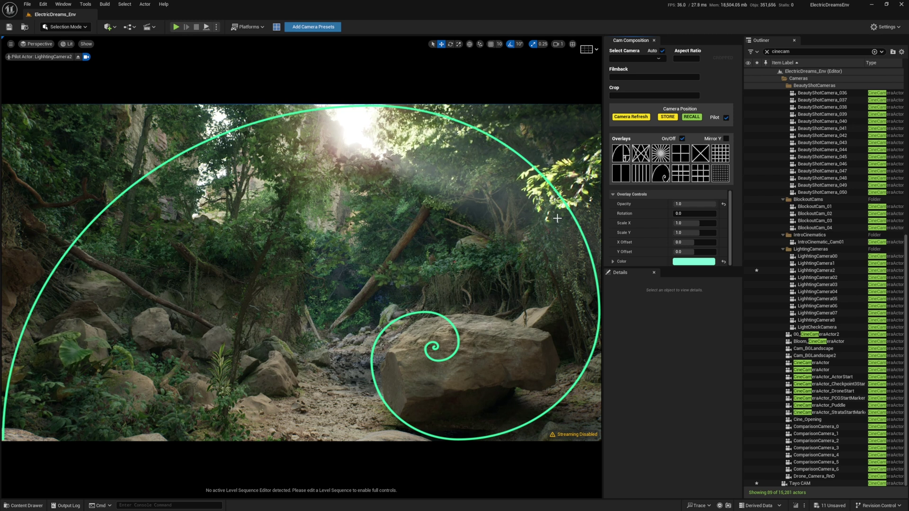
Select the camera listed below Drone_Camera_RnD in the Outliner and pilot it in the viewport.
{"action": "left_click", "coordinate": [800, 484]}
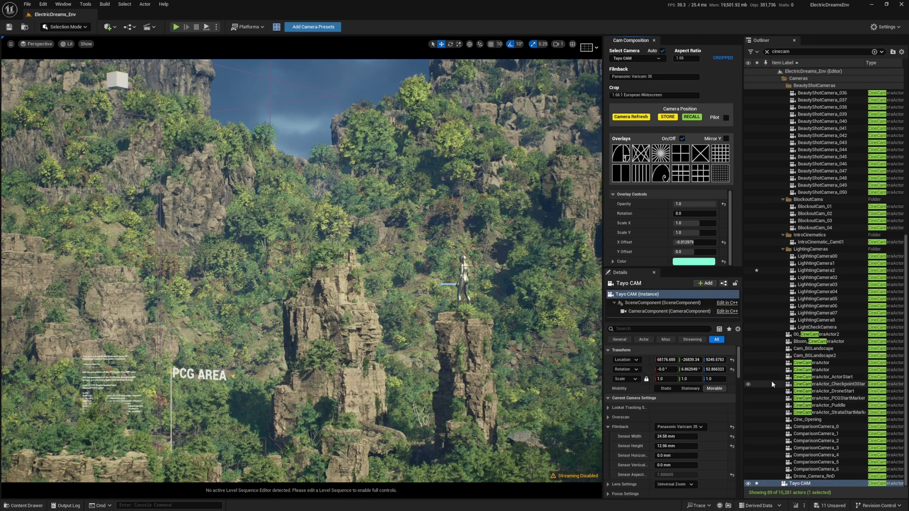
{"action": "left_click", "coordinate": [799, 484]}
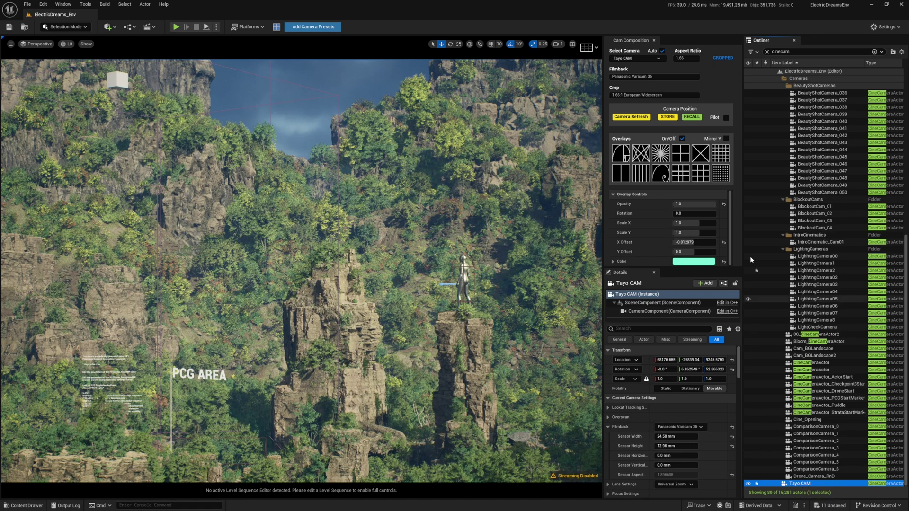
{"action": "left_click", "coordinate": [726, 118]}
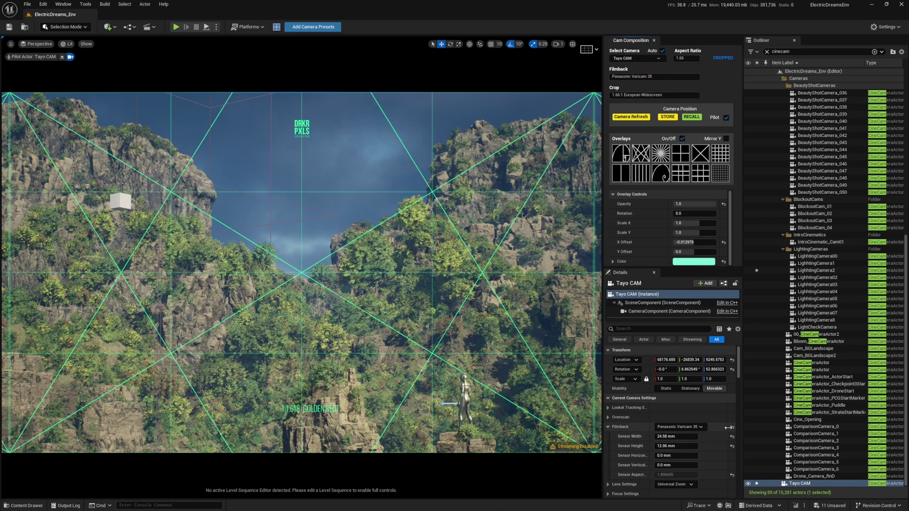
Try to set the piloted camera's Crop Settings to No Crop while it is still being piloted.
{"action": "scroll", "coordinate": [738, 382], "scroll_direction": "down", "scroll_amount": 2}
{"action": "scroll", "coordinate": [738, 383], "scroll_direction": "down", "scroll_amount": 5}
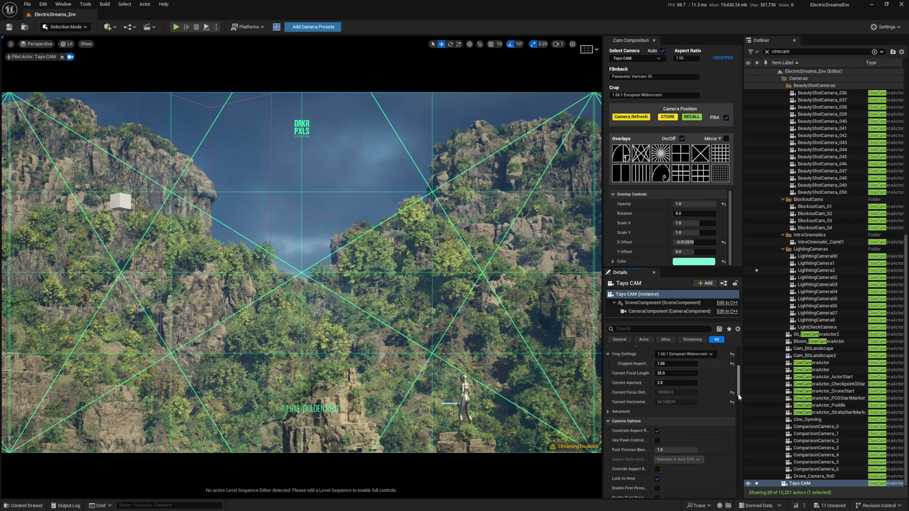
{"action": "scroll", "coordinate": [740, 389], "scroll_direction": "up", "scroll_amount": 3}
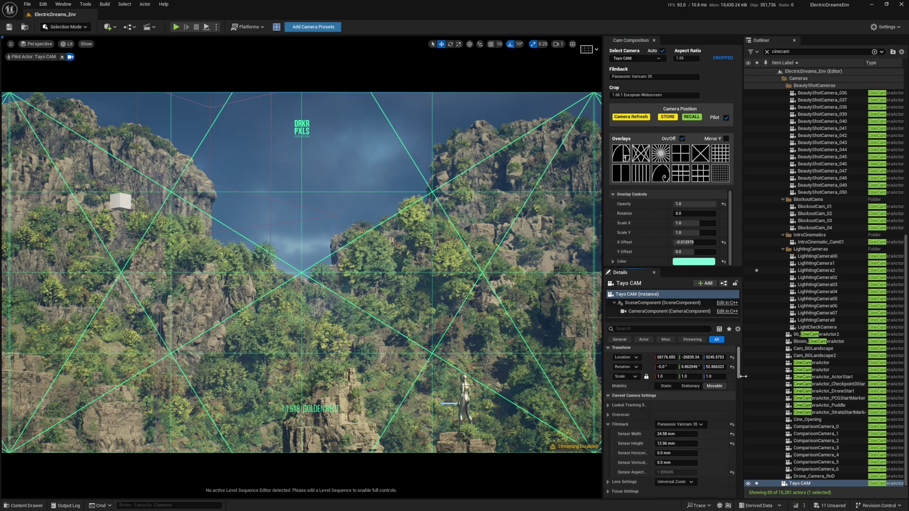
{"action": "left_click", "coordinate": [685, 435]}
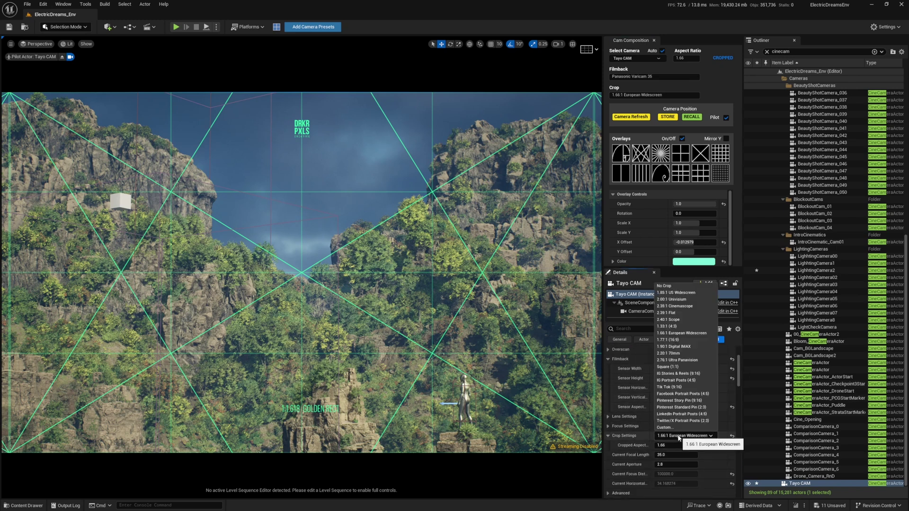
{"action": "left_click", "coordinate": [676, 287]}
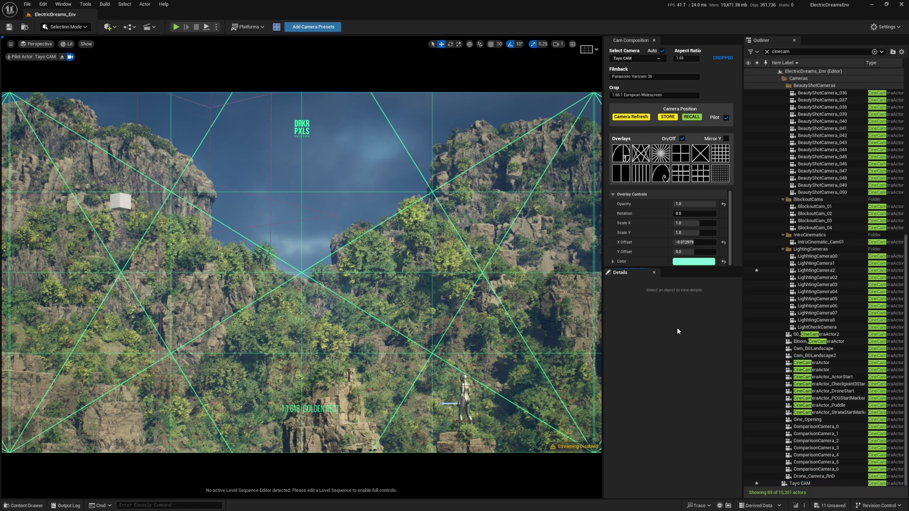
Stop piloting, reselect the camera listed below Drone_Camera_RnD in the Outliner, and set its Crop Settings to No Crop.
{"action": "left_click", "coordinate": [726, 118]}
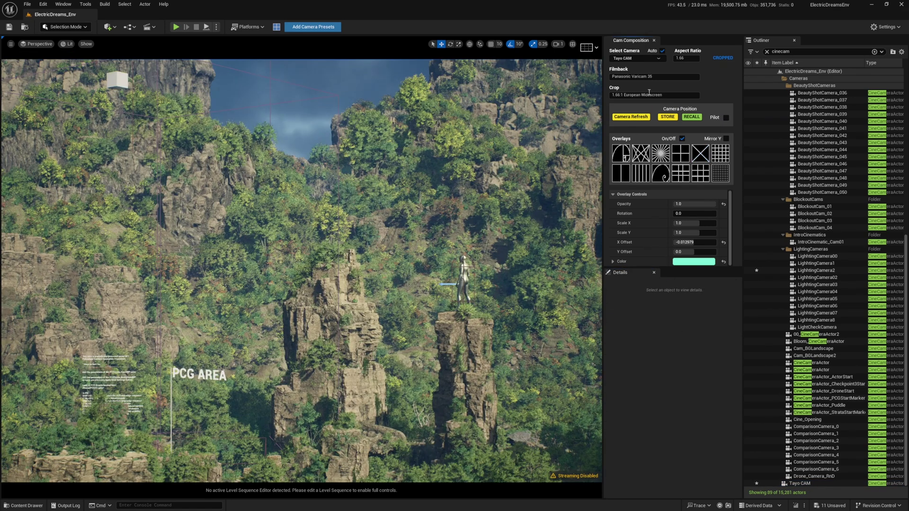
{"action": "left_click", "coordinate": [806, 484]}
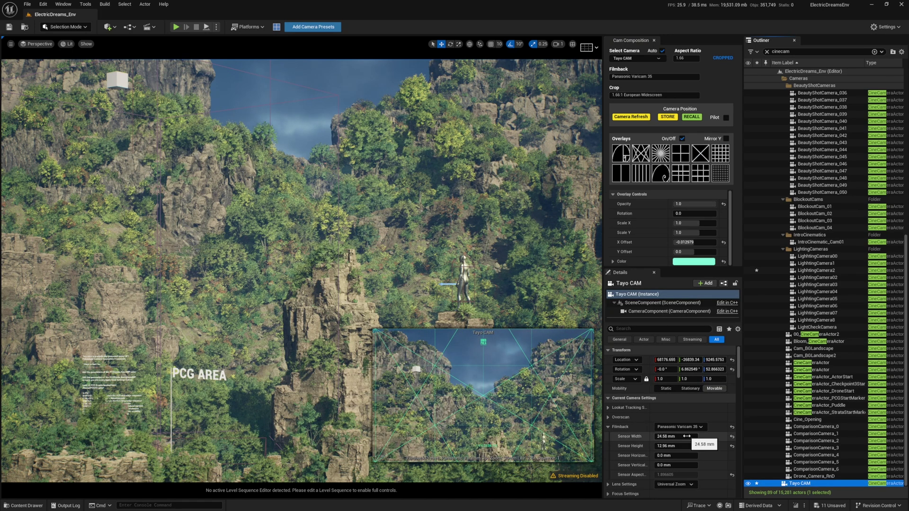
{"action": "scroll", "coordinate": [681, 467], "scroll_direction": "down", "scroll_amount": 3}
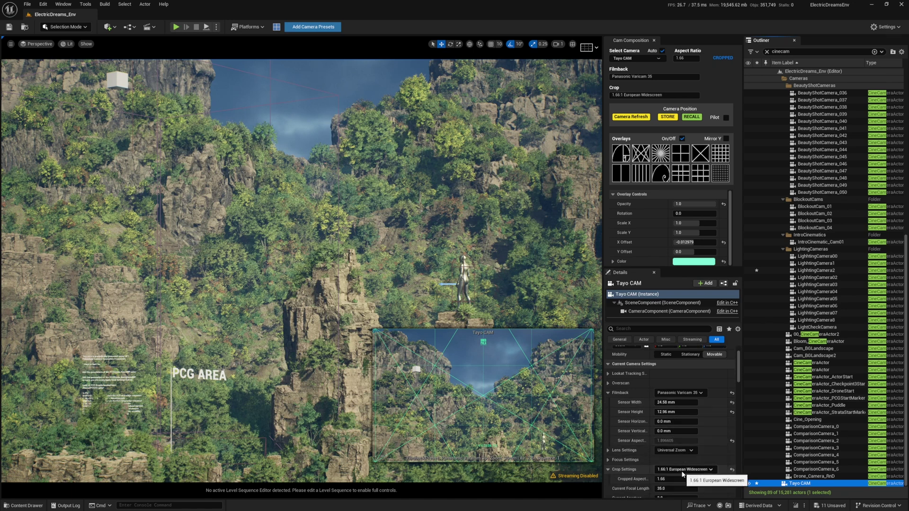
{"action": "left_click", "coordinate": [685, 469]}
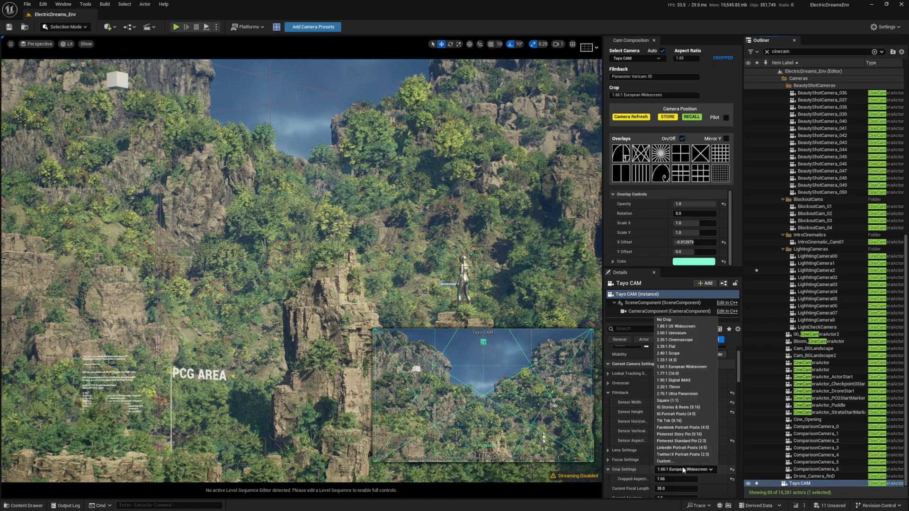
{"action": "left_click", "coordinate": [684, 320]}
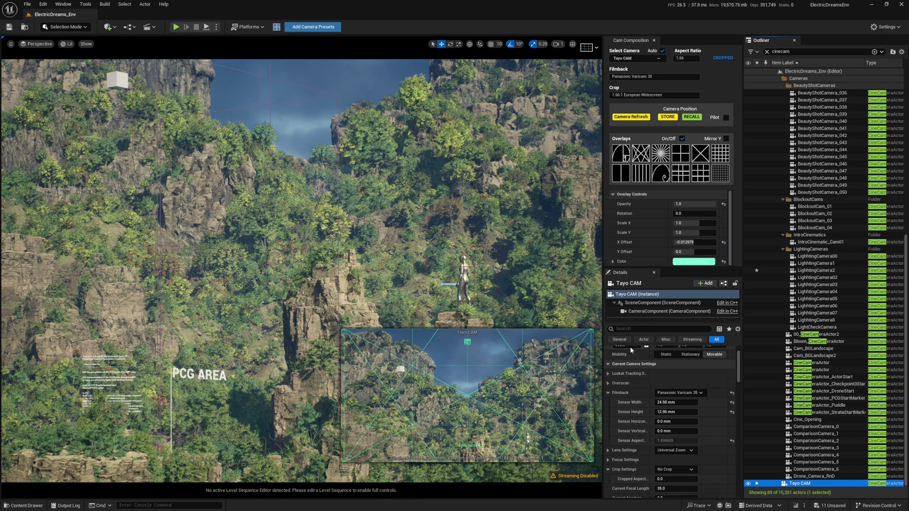
Refresh and re-pilot the uncropped camera, and try the diagonal root overlay followed by the Golden Spiral overlay.
{"action": "left_click", "coordinate": [726, 117]}
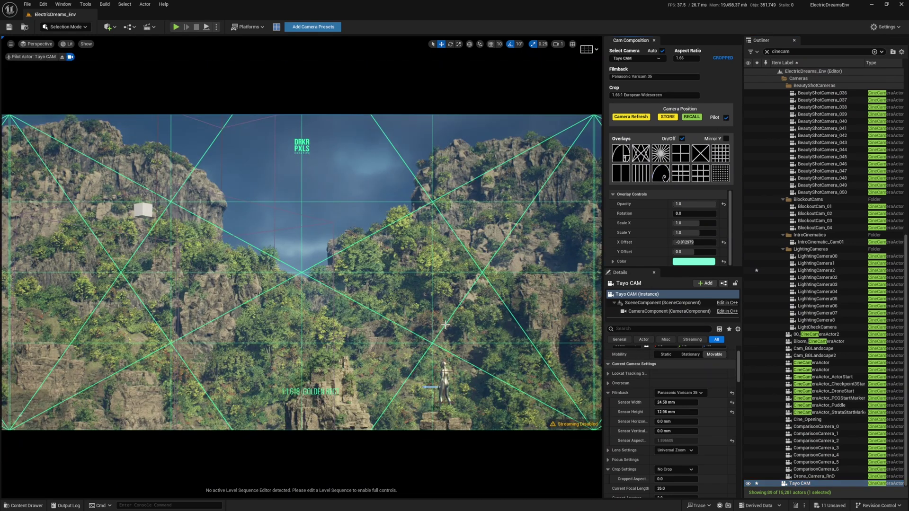
{"action": "left_click", "coordinate": [726, 117]}
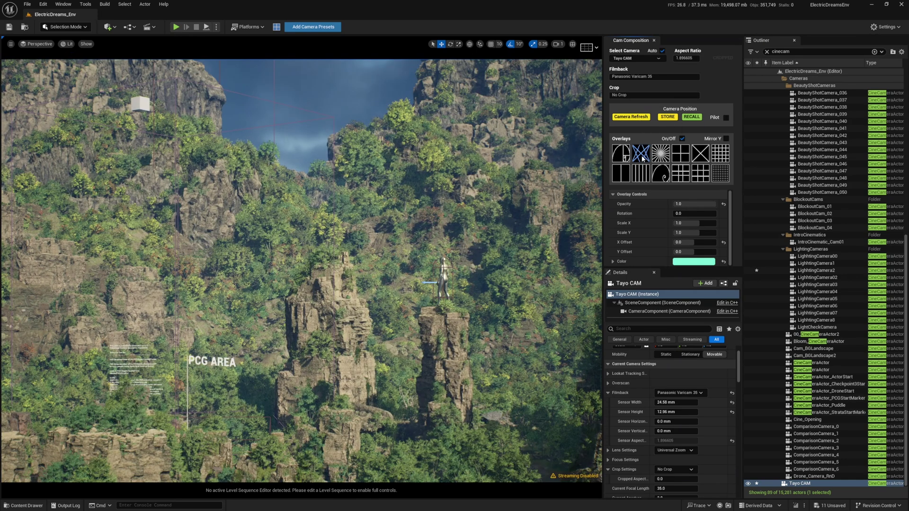
{"action": "left_click", "coordinate": [726, 118]}
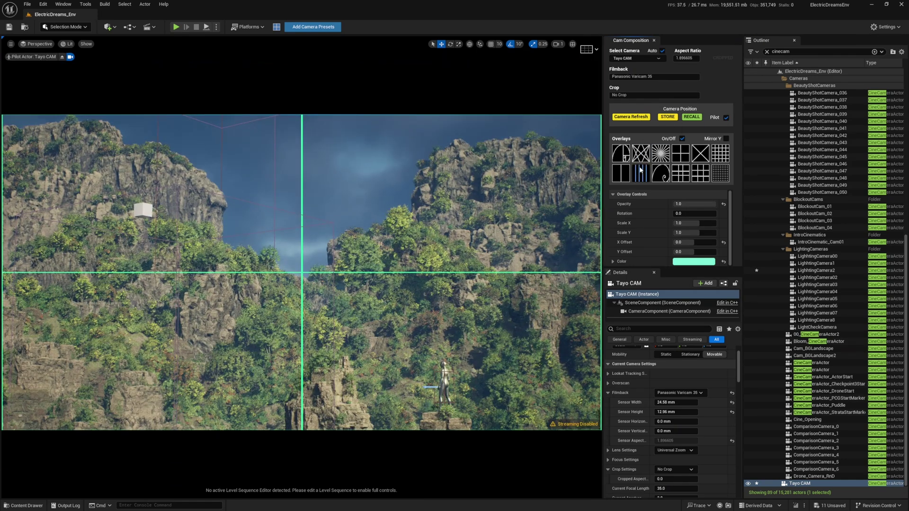
{"action": "left_click", "coordinate": [642, 159]}
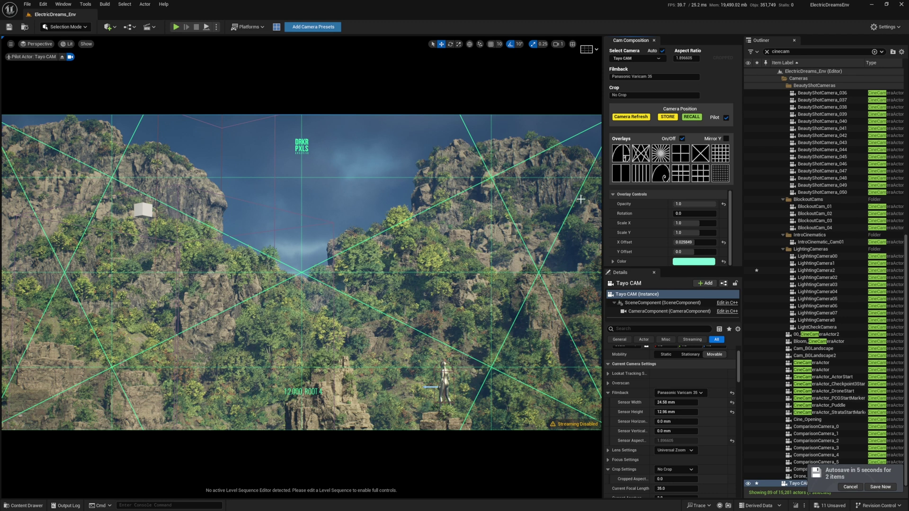
{"action": "left_click", "coordinate": [620, 154]}
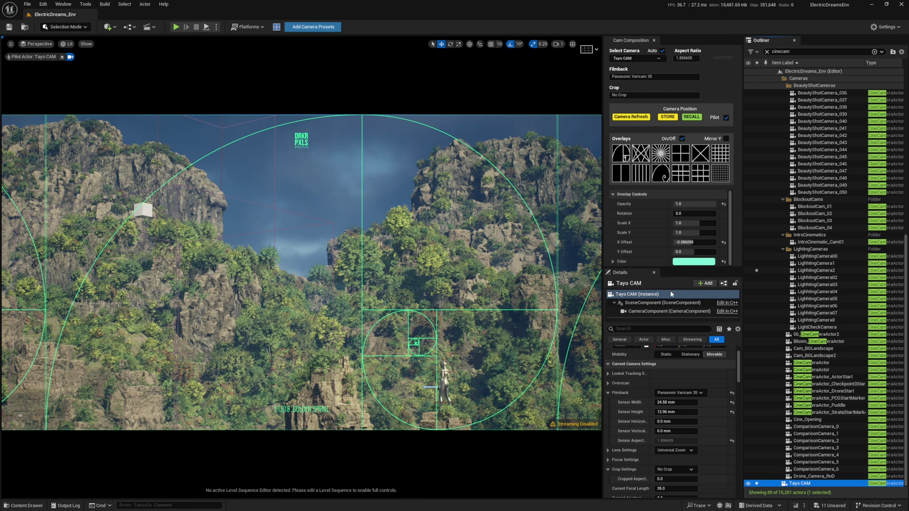
Stop piloting, set the camera's Filmback to Super 16mm, and refresh the camera data in Cam Composition.
{"action": "left_click", "coordinate": [726, 117]}
{"action": "left_click", "coordinate": [697, 393]}
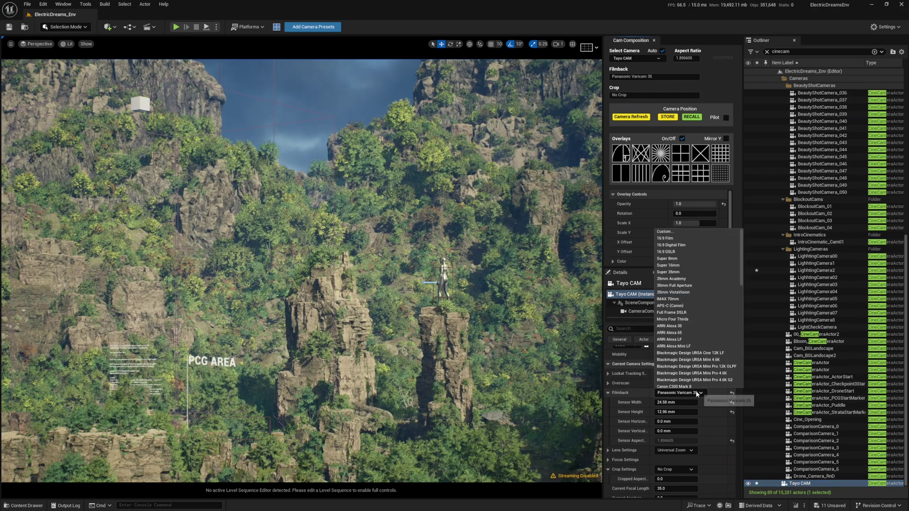
{"action": "left_click", "coordinate": [694, 266]}
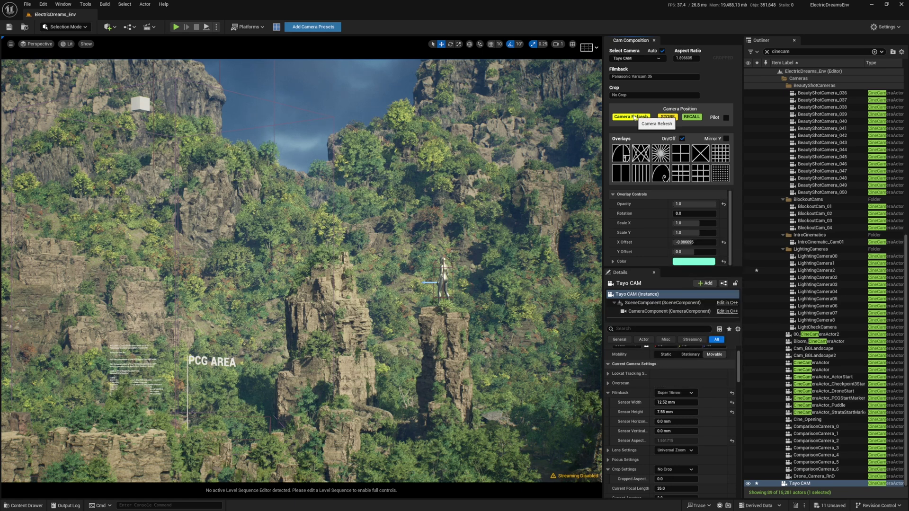
{"action": "left_click", "coordinate": [641, 118]}
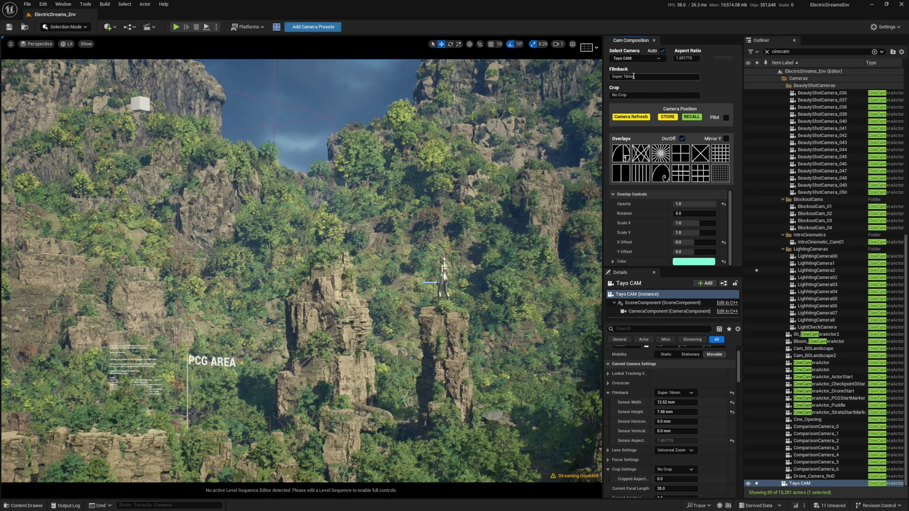
Pilot the Super 16mm camera with the Golden Spiral overlay applied, and end piloting.
{"action": "left_click", "coordinate": [726, 117]}
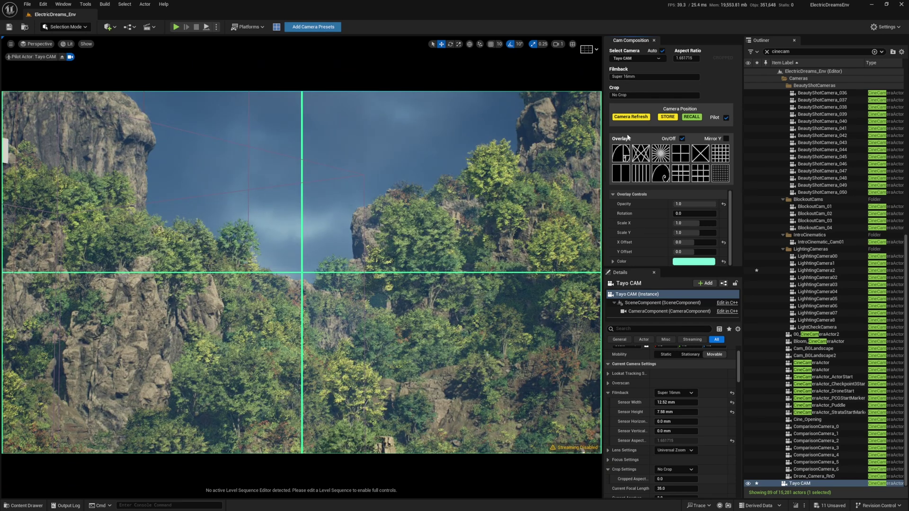
{"action": "left_click", "coordinate": [620, 153]}
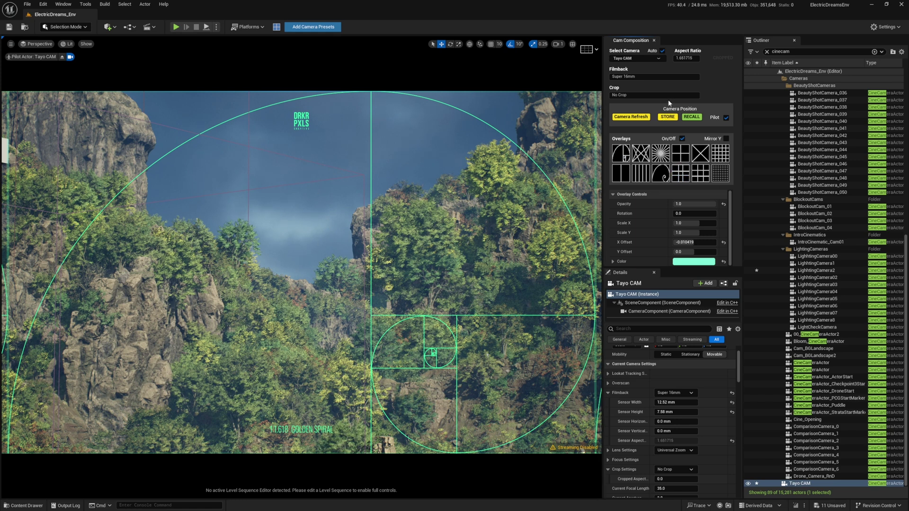
{"action": "left_click", "coordinate": [726, 118]}
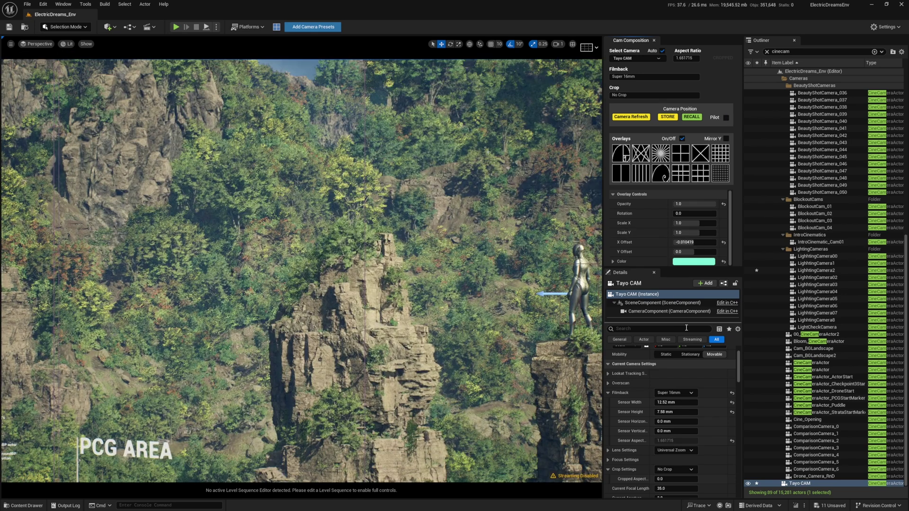
Set the camera's Filmback to ARRI Alexa 65 and its crop to 2.76:1 Ultra Panavision, and refresh the camera data.
{"action": "left_click", "coordinate": [692, 393]}
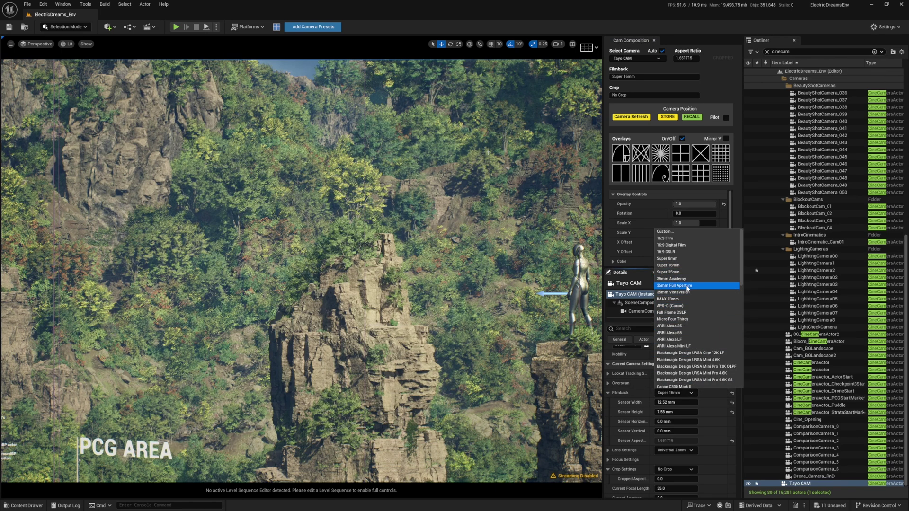
{"action": "scroll", "coordinate": [738, 282], "scroll_direction": "down", "scroll_amount": 1}
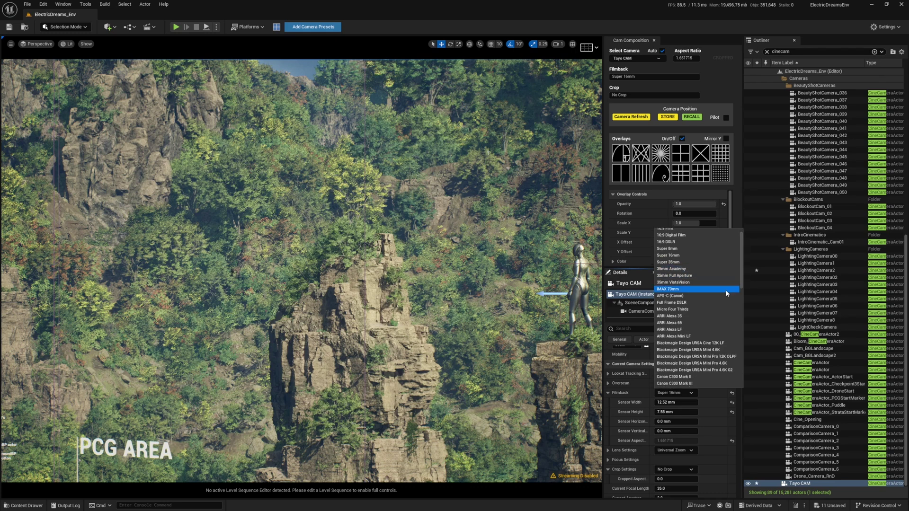
{"action": "left_click", "coordinate": [692, 323]}
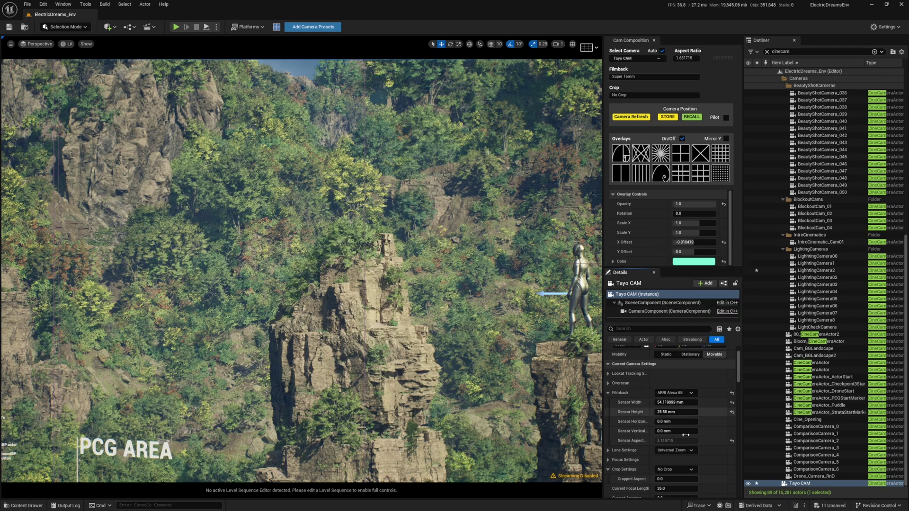
{"action": "left_click", "coordinate": [678, 470]}
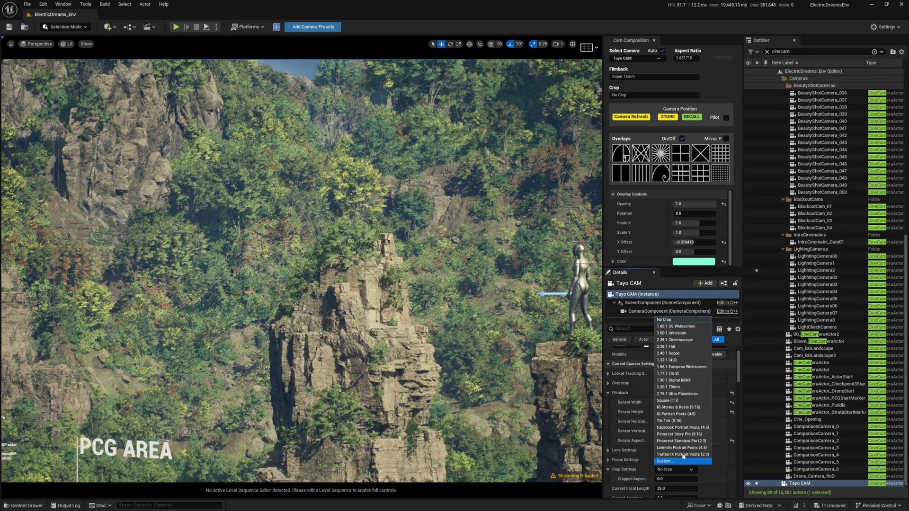
{"action": "left_click", "coordinate": [694, 394]}
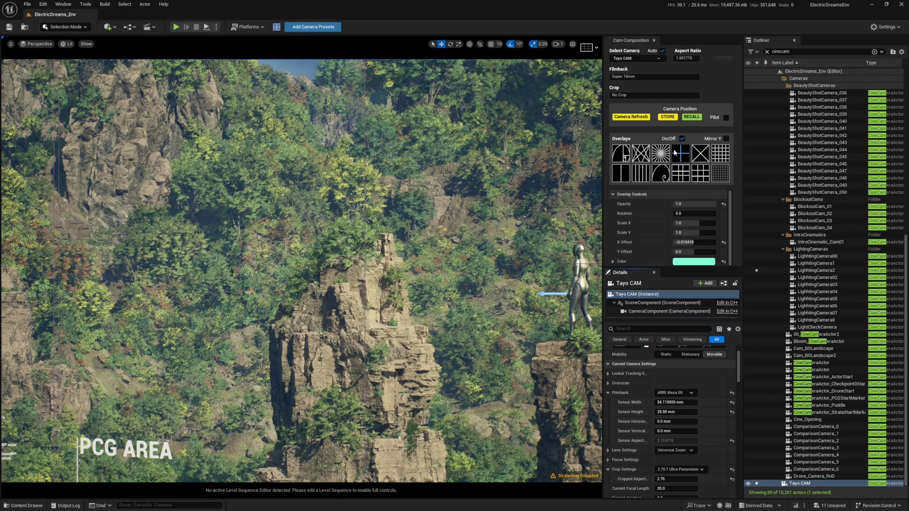
{"action": "left_click", "coordinate": [631, 116]}
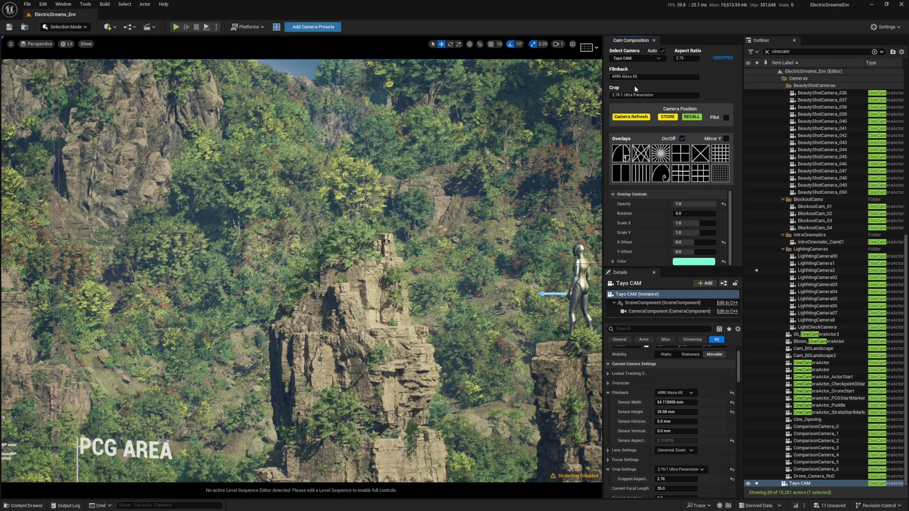
Pilot the Ultra Panavision camera and apply the Golden Spiral overlay followed by the diagonal root overlay.
{"action": "left_click", "coordinate": [726, 118]}
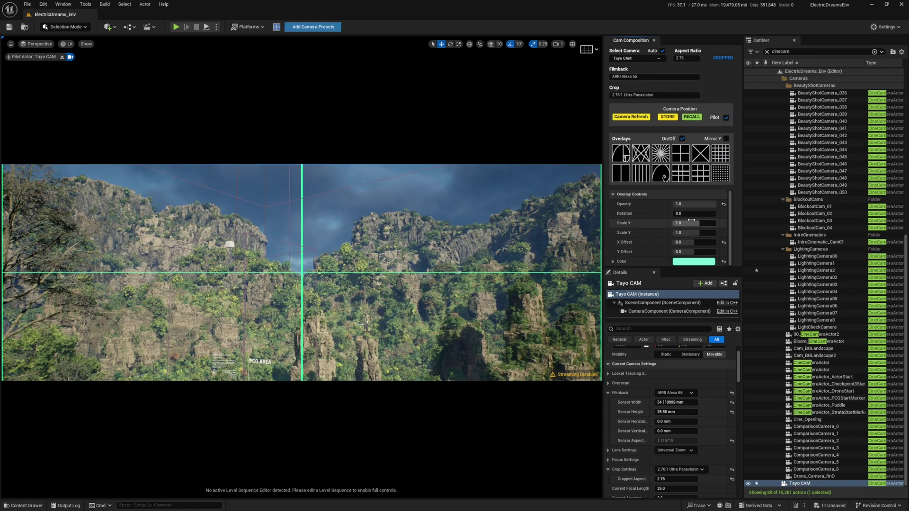
{"action": "left_click", "coordinate": [621, 156]}
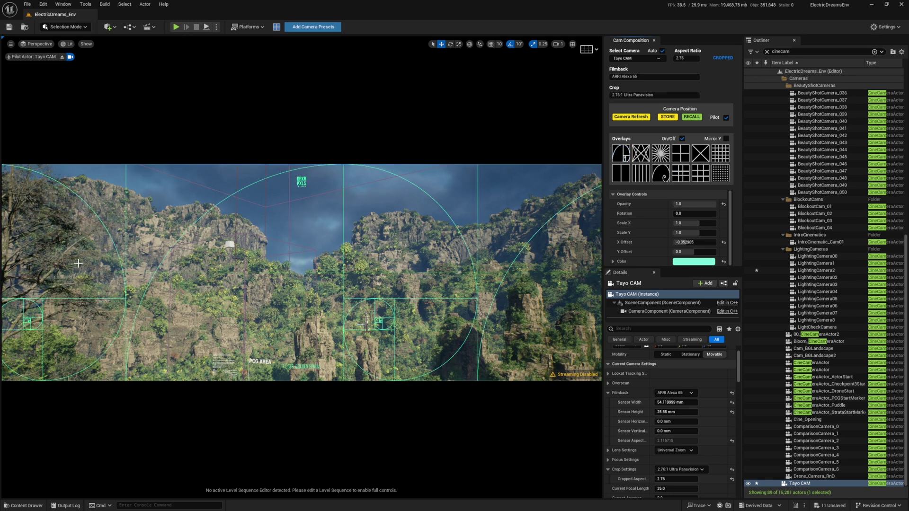
{"action": "left_click", "coordinate": [641, 155]}
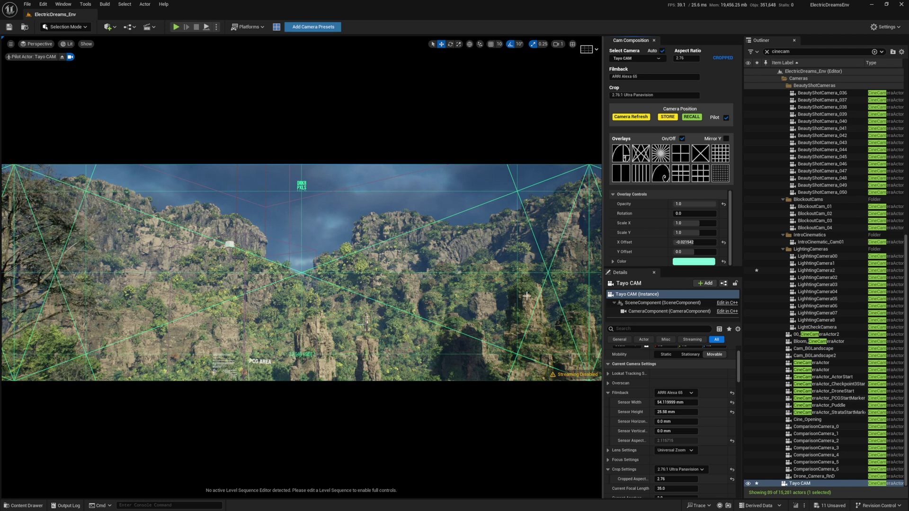
Cycle through the radial, cross, diagonal, grid, spiral and vertical-line overlays, and return to the diagonal root overlay.
{"action": "left_click", "coordinate": [660, 153]}
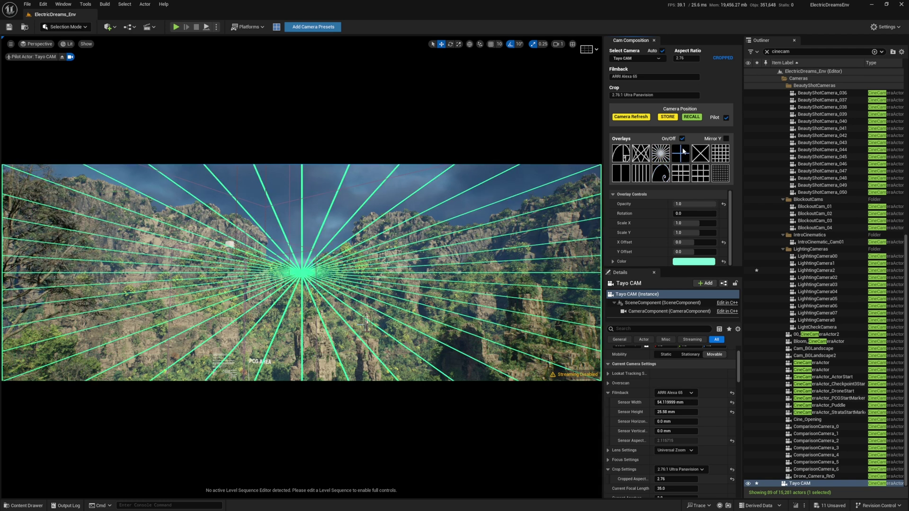
{"action": "left_click", "coordinate": [681, 152]}
{"action": "left_click", "coordinate": [700, 153]}
{"action": "left_click", "coordinate": [720, 154]}
{"action": "left_click", "coordinate": [721, 174]}
{"action": "left_click", "coordinate": [700, 173]}
{"action": "left_click", "coordinate": [679, 174]}
{"action": "left_click", "coordinate": [661, 174]}
{"action": "left_click", "coordinate": [641, 175]}
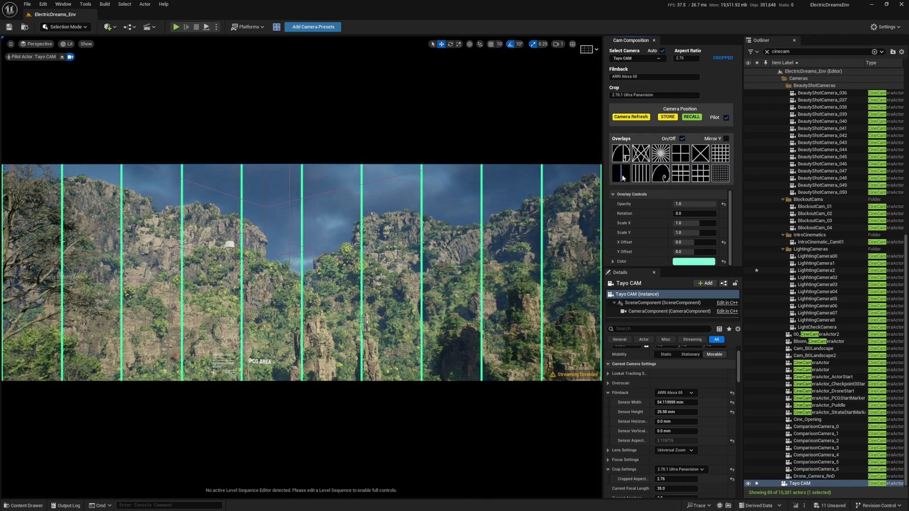
{"action": "left_click", "coordinate": [621, 175]}
{"action": "left_click", "coordinate": [641, 174]}
{"action": "left_click", "coordinate": [627, 169]}
{"action": "left_click", "coordinate": [639, 154]}
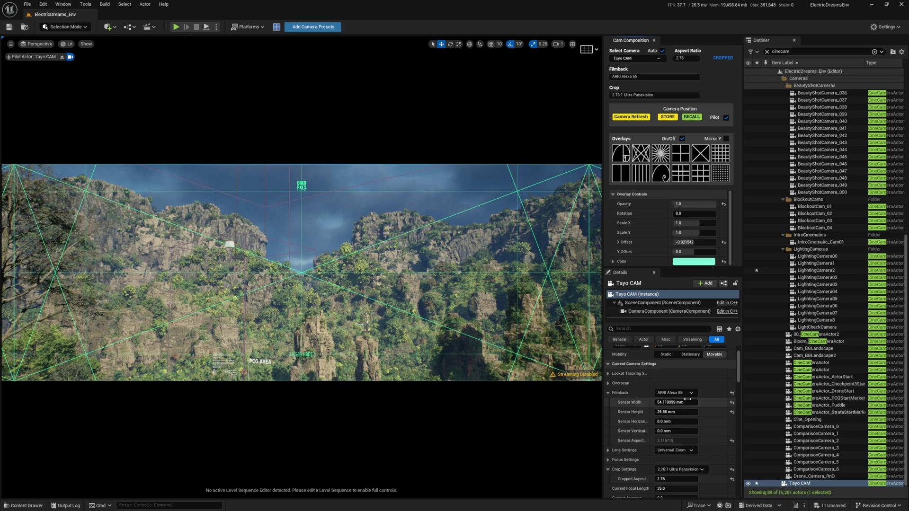
Try to change the piloted camera's crop to 2.00:1 Univisium, and stop piloting.
{"action": "left_click", "coordinate": [694, 469]}
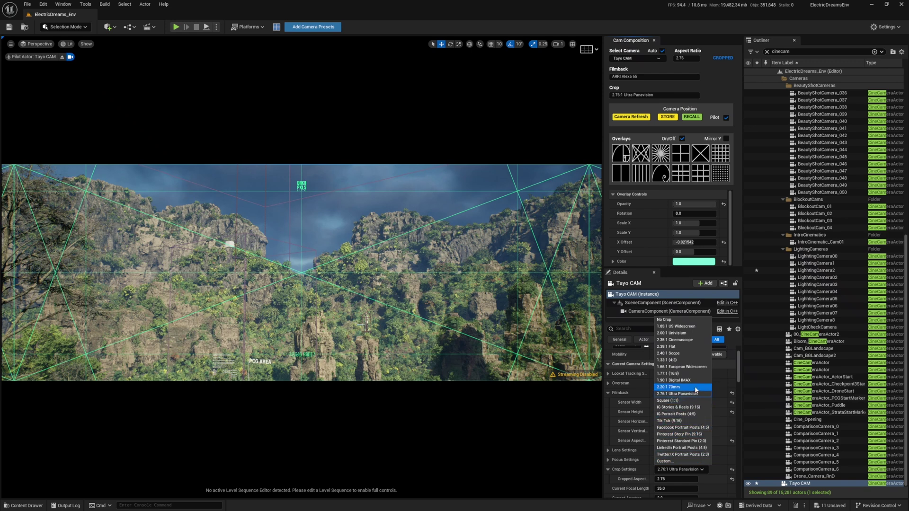
{"action": "left_click", "coordinate": [692, 333]}
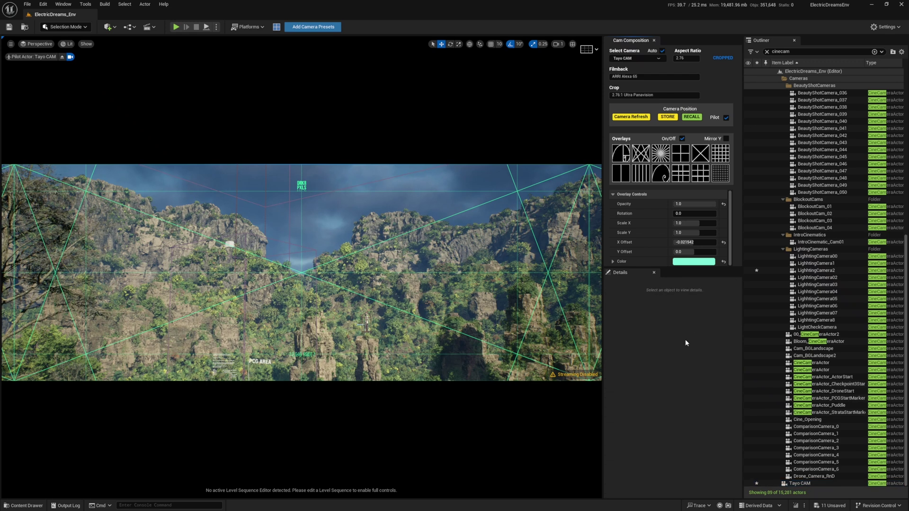
{"action": "left_click", "coordinate": [726, 117]}
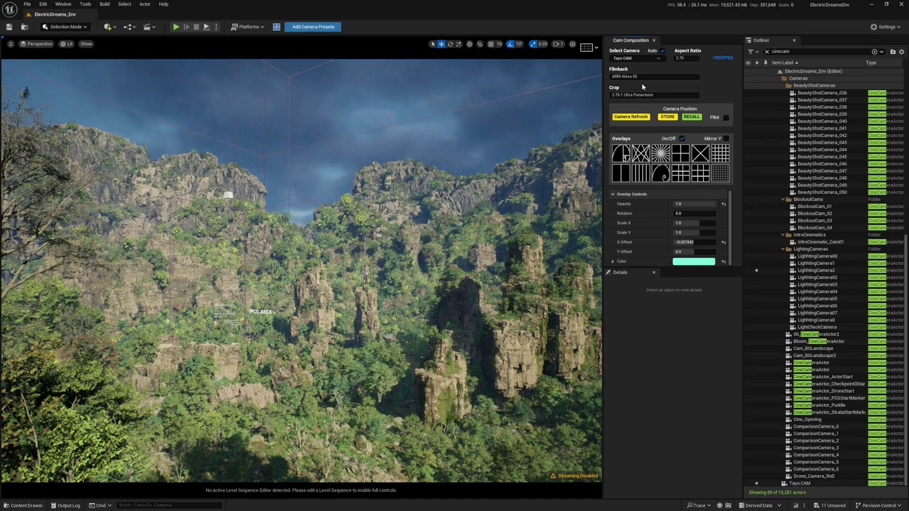
Set the ARRI Alexa 65 camera's crop to 2.00:1 Univisium and refresh the camera data in the overlay plugin.
{"action": "left_click", "coordinate": [805, 484]}
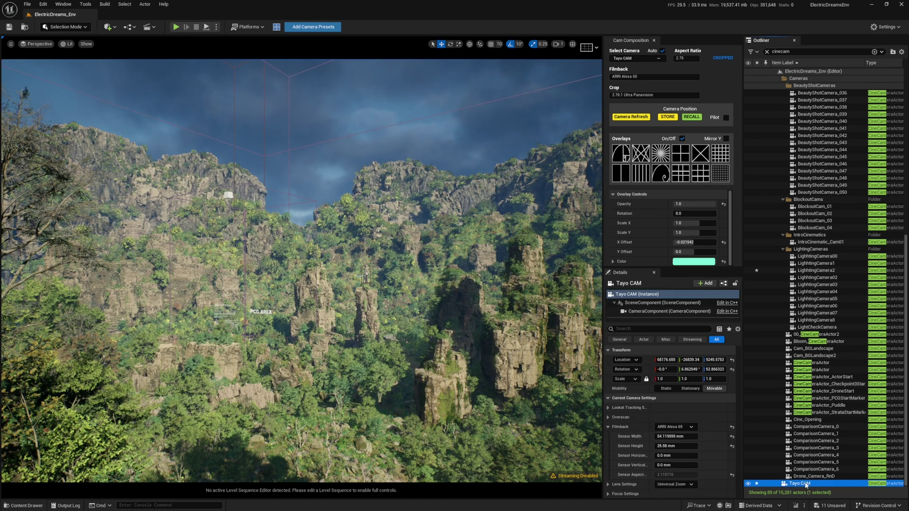
{"action": "left_click", "coordinate": [676, 427]}
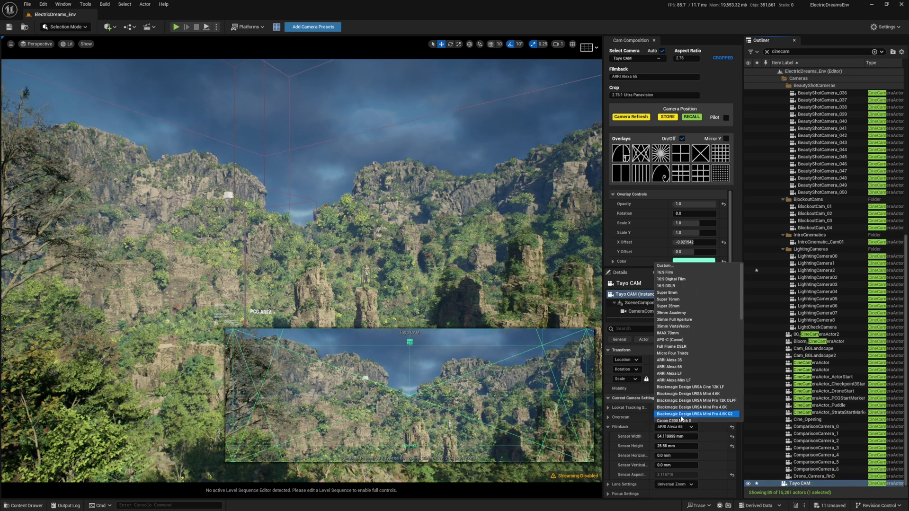
{"action": "left_click", "coordinate": [693, 425]}
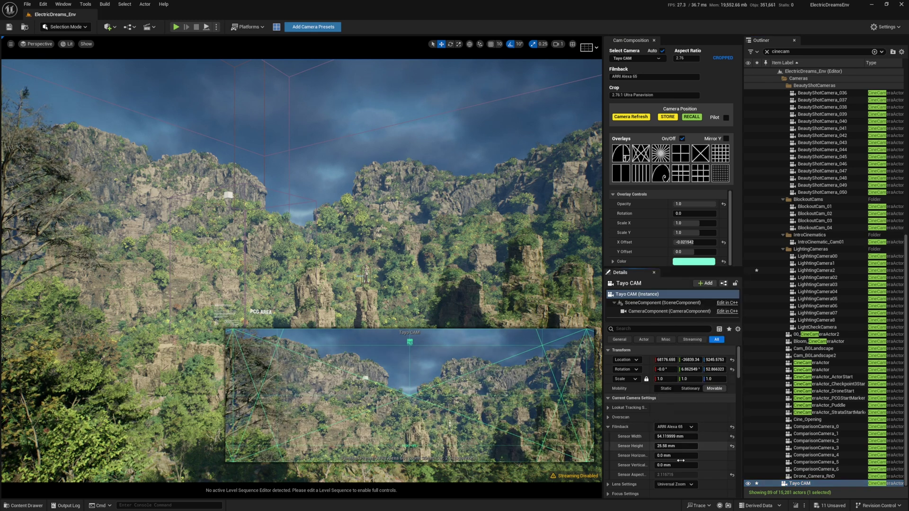
{"action": "scroll", "coordinate": [690, 477], "scroll_direction": "down", "scroll_amount": 1}
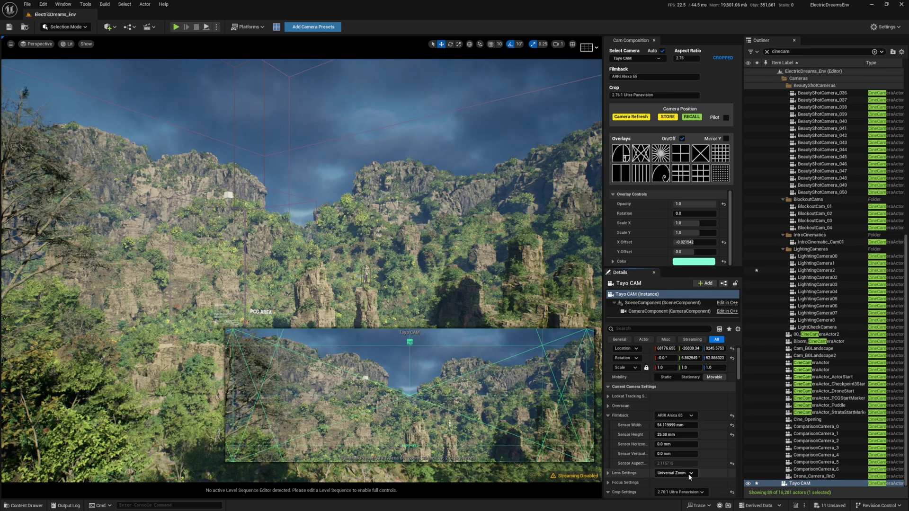
{"action": "scroll", "coordinate": [689, 477], "scroll_direction": "down", "scroll_amount": 1}
{"action": "left_click", "coordinate": [697, 481]}
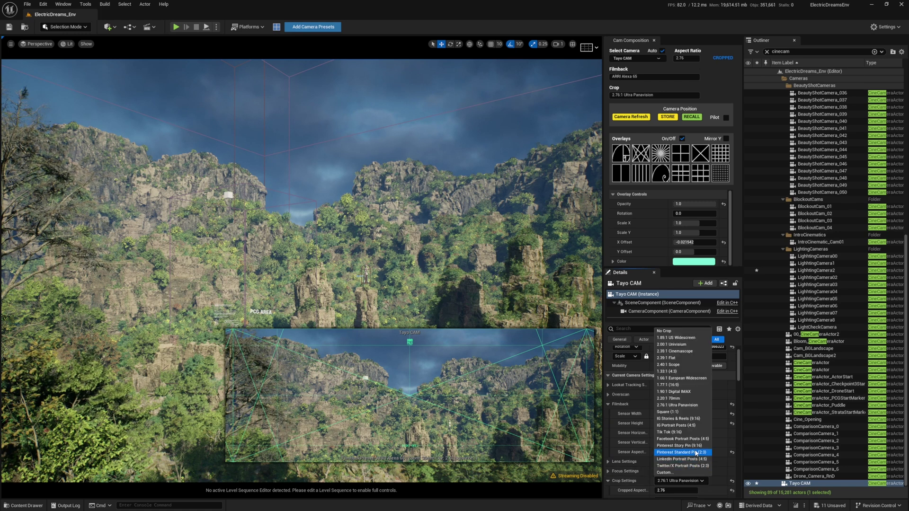
{"action": "left_click", "coordinate": [674, 344]}
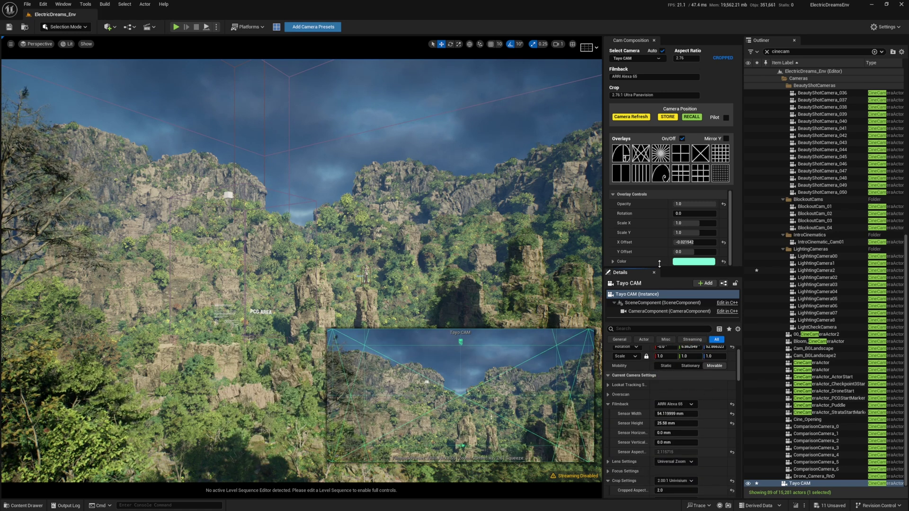
{"action": "left_click", "coordinate": [632, 117]}
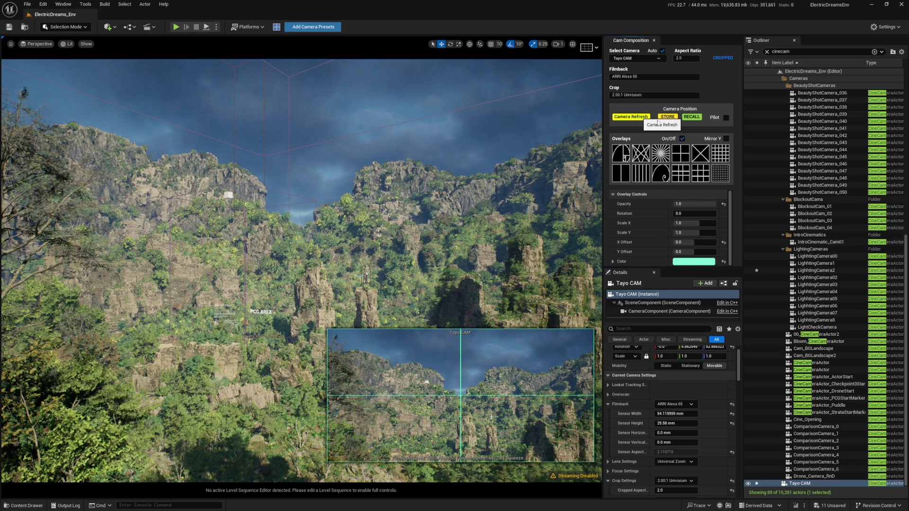
Pilot the 2.00:1 Univisium camera and apply the diagonal root overlay.
{"action": "left_click", "coordinate": [724, 117]}
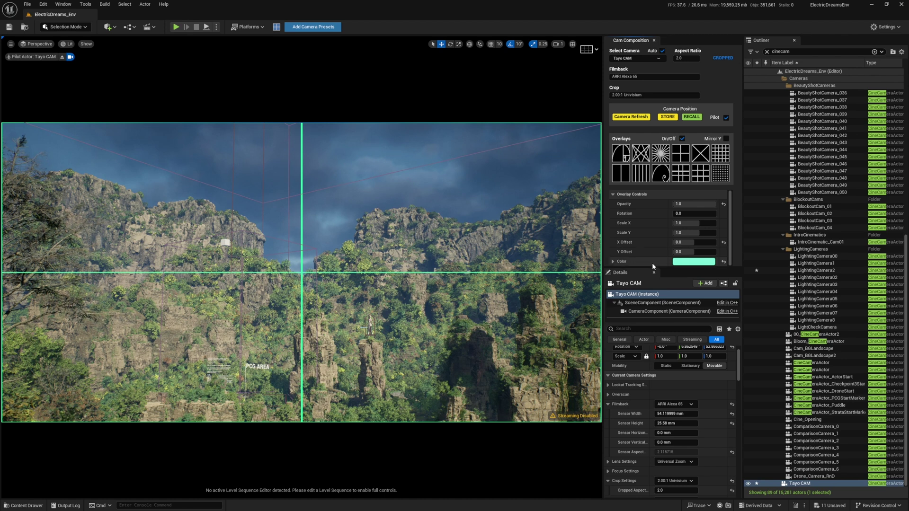
{"action": "left_click", "coordinate": [641, 157]}
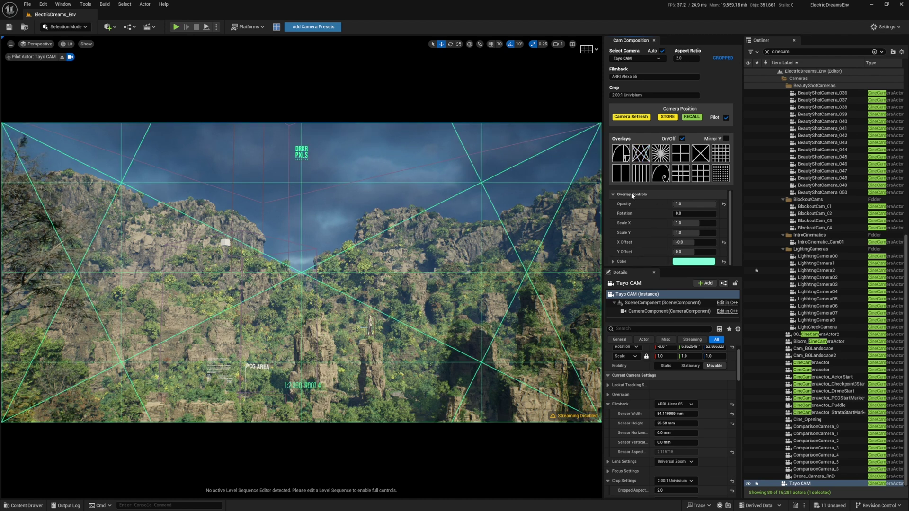
{"action": "right_click_drag", "start_coordinate": [307, 254], "coordinate": [264, 235]}
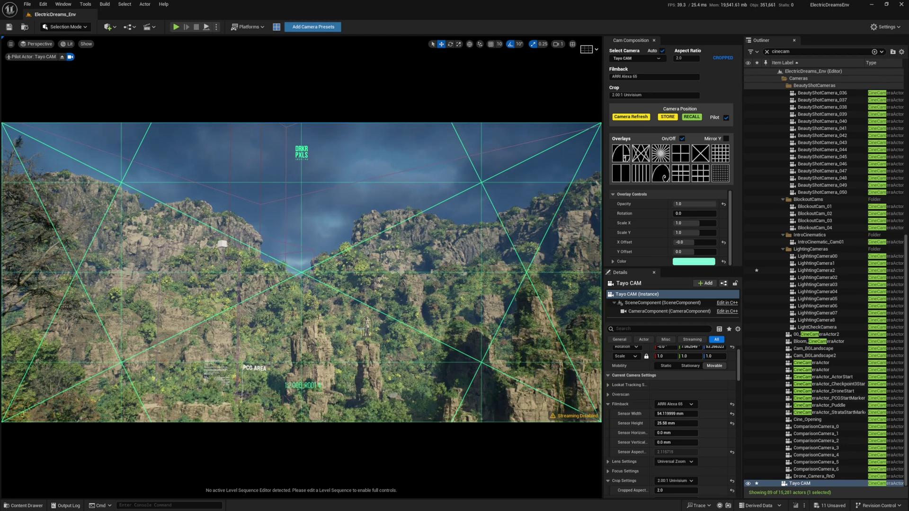
{"action": "left_click", "coordinate": [368, 326]}
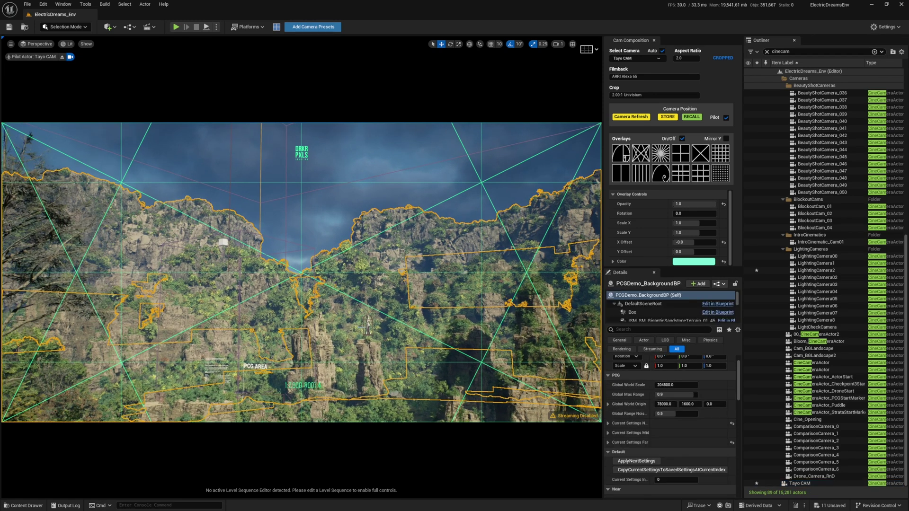
{"action": "left_click", "coordinate": [327, 218]}
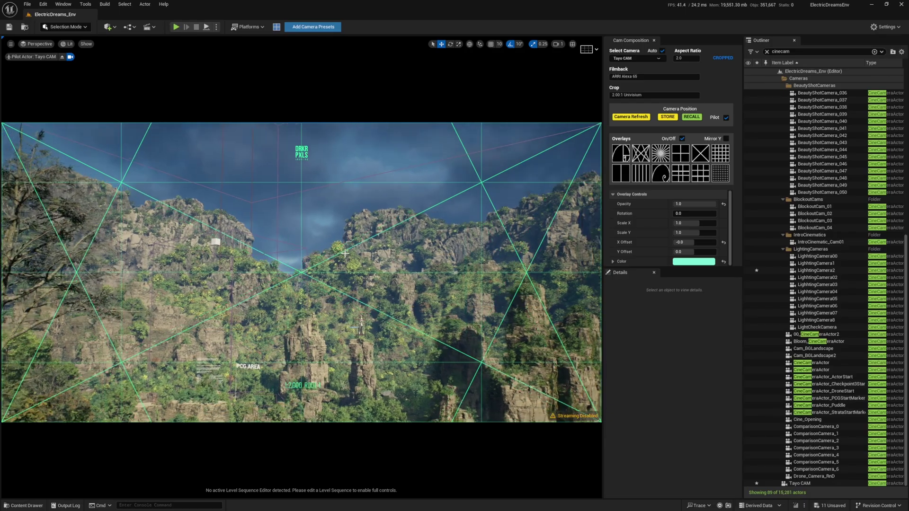
Reframe the piloted camera so the valley notch meets the overlay's centre and the figure stands on the lower-right diagonal.
{"action": "key", "text": "s"}
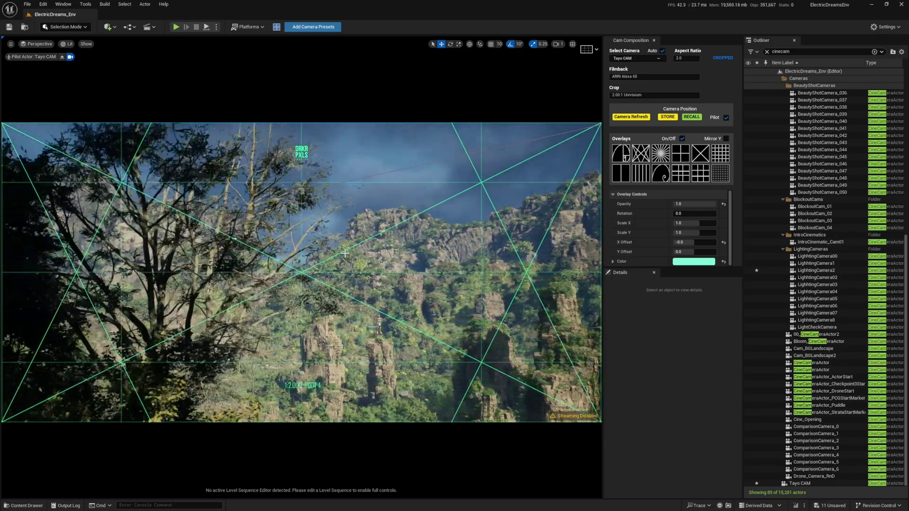
{"action": "key", "text": "w"}
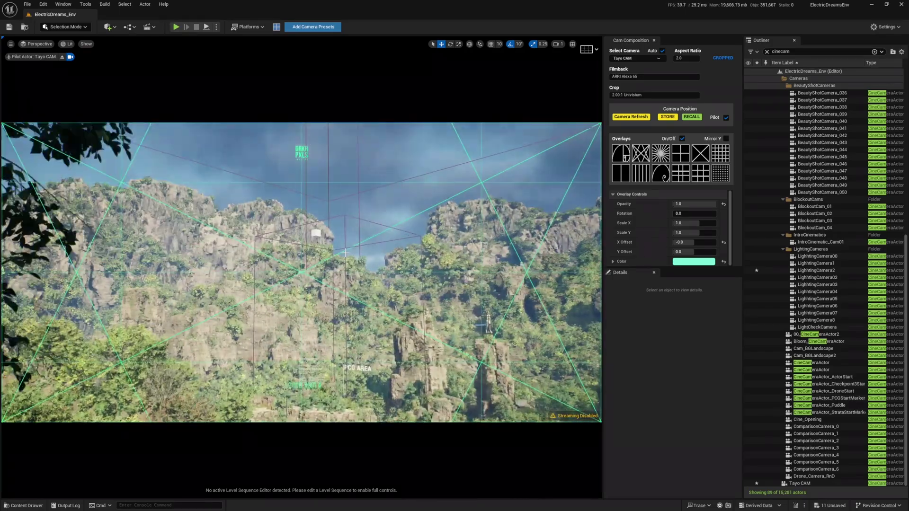
{"action": "key", "text": "d"}
{"action": "key", "text": "w"}
{"action": "key", "text": "a"}
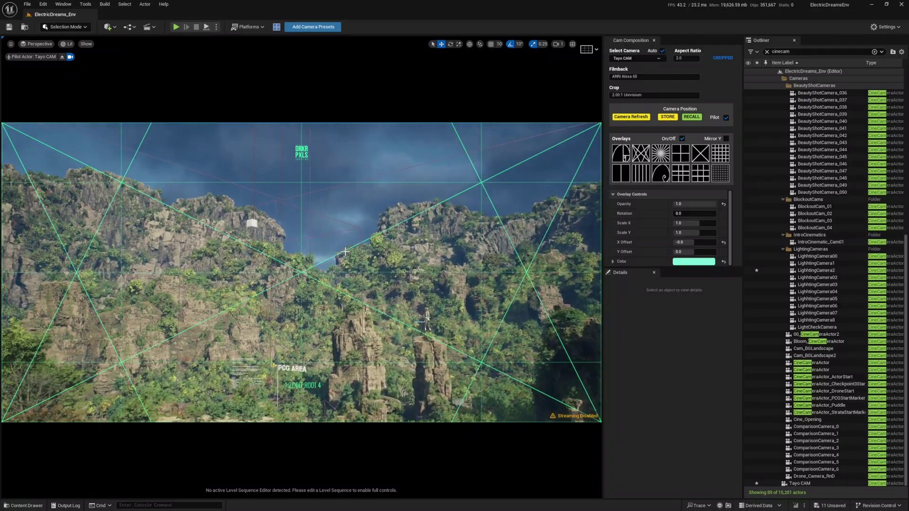
{"action": "key", "text": "e"}
{"action": "key", "text": "q"}
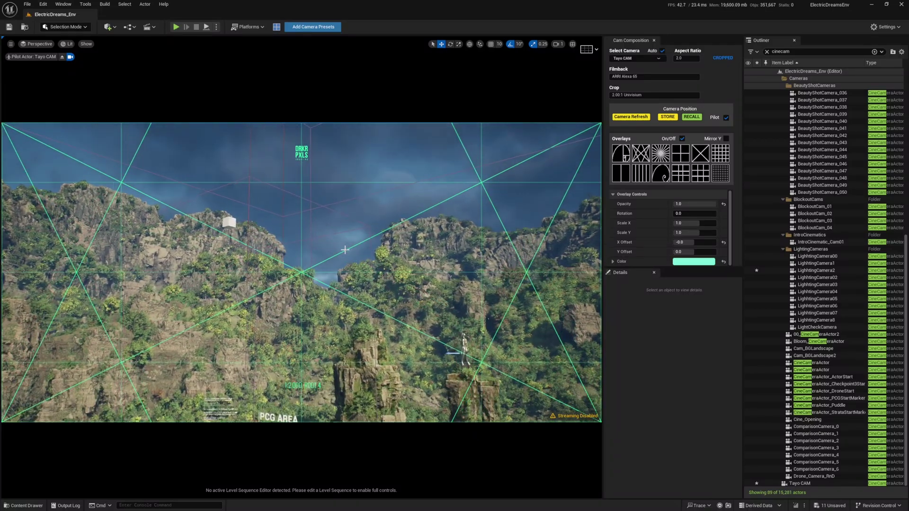
{"action": "key", "text": "d"}
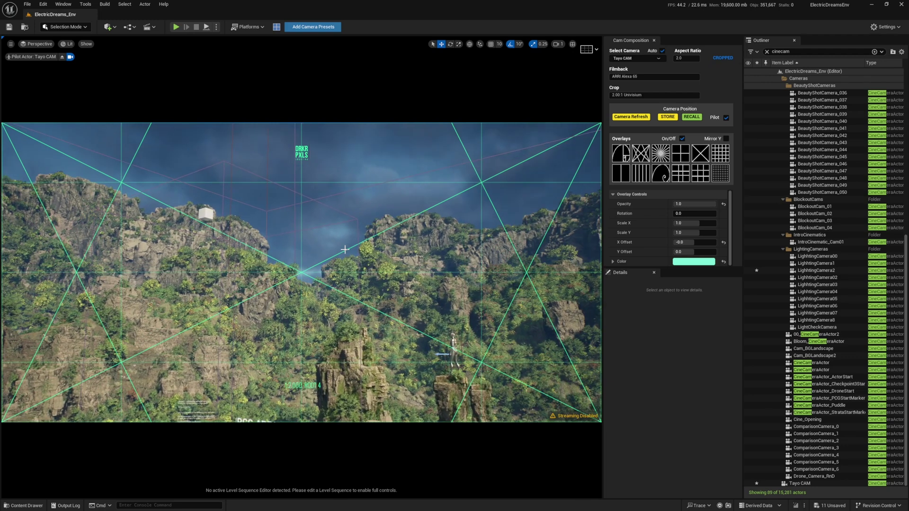
{"action": "key", "text": "q"}
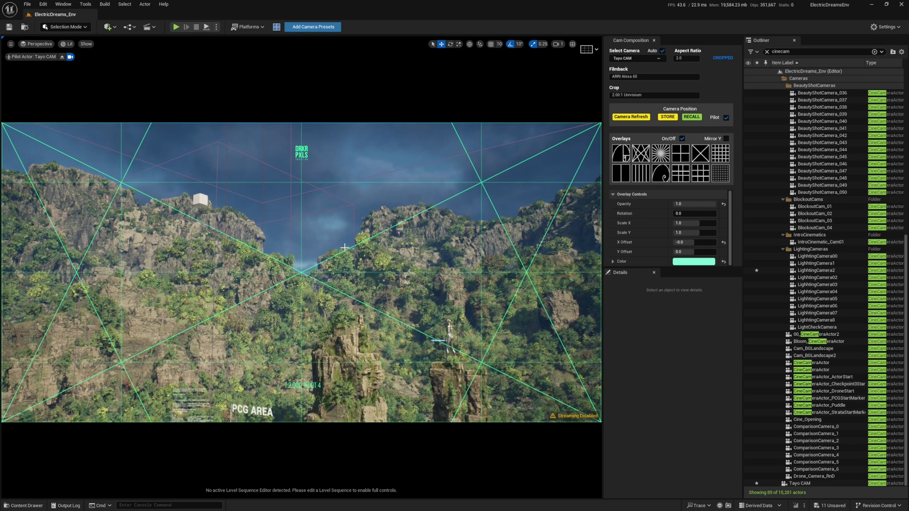
{"action": "key", "text": "a"}
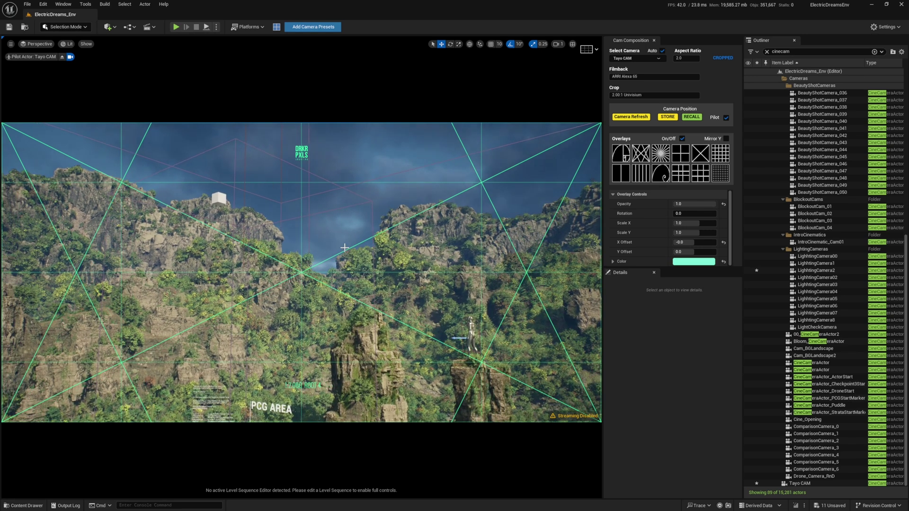
{"action": "key", "text": "d"}
{"action": "key", "text": "a"}
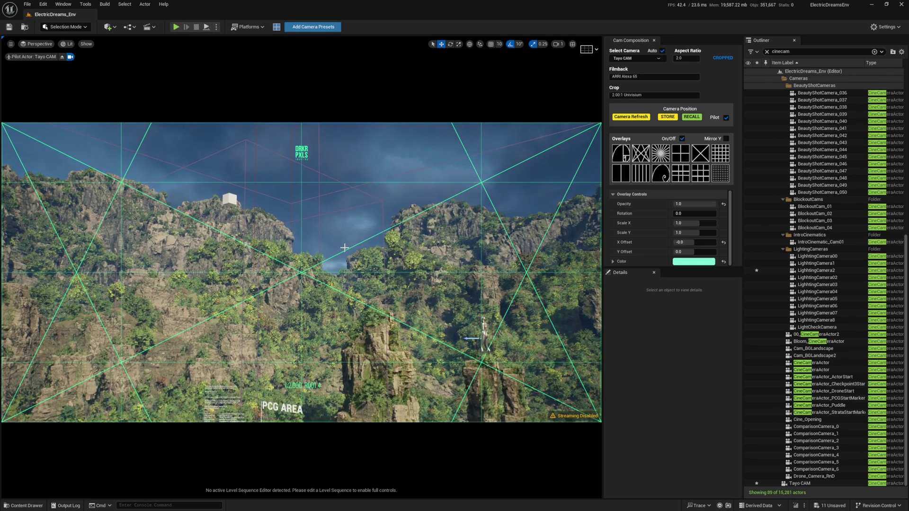
{"action": "key", "text": "d"}
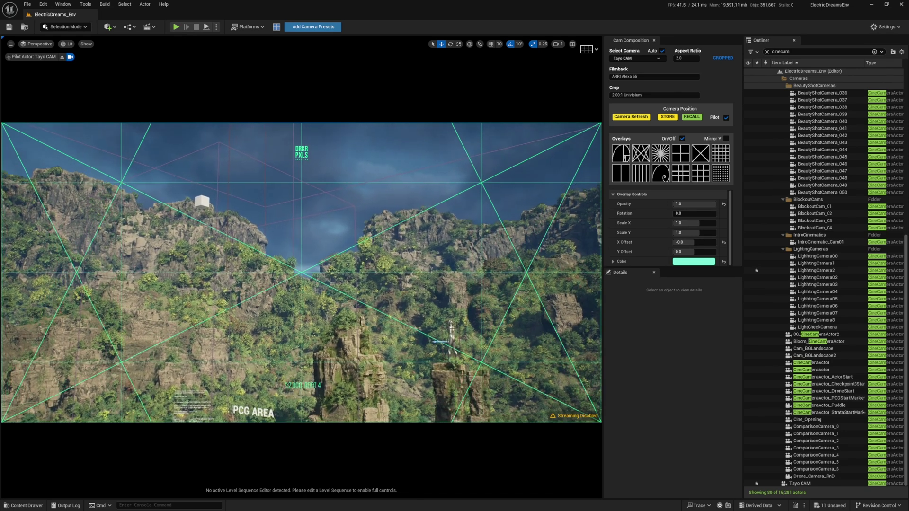
{"action": "key", "text": "d"}
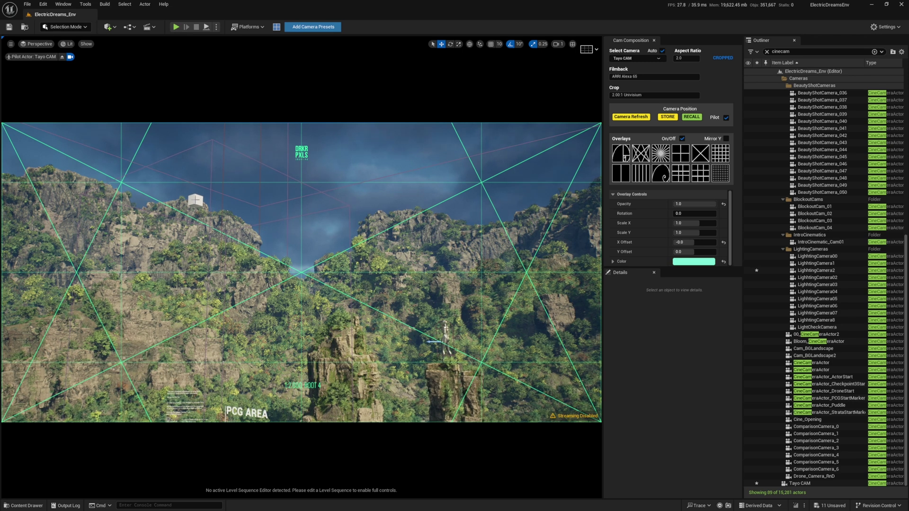
Lower the white cube along its vertical axis onto the overlay's upper-left diagonal, and deselect it.
{"action": "left_click", "coordinate": [195, 200]}
{"action": "left_click_drag", "start_coordinate": [196, 190], "coordinate": [195, 208]}
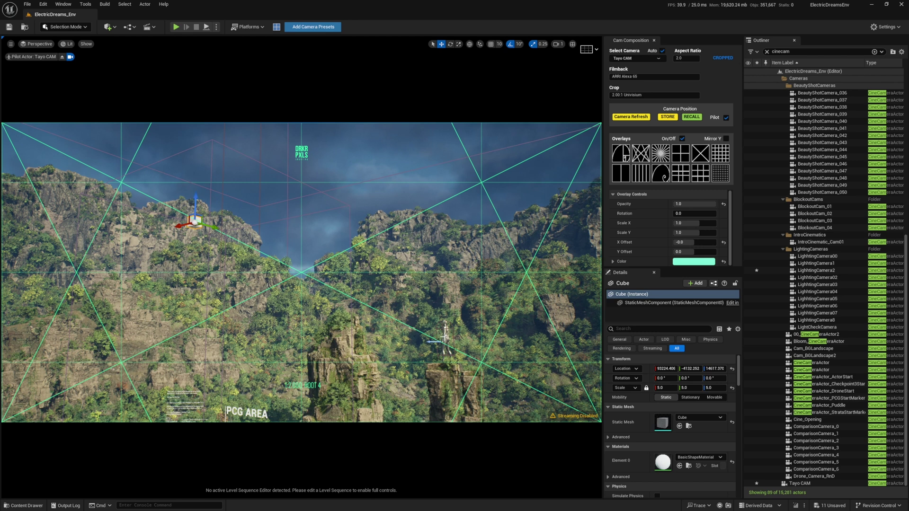
{"action": "left_click", "coordinate": [391, 207]}
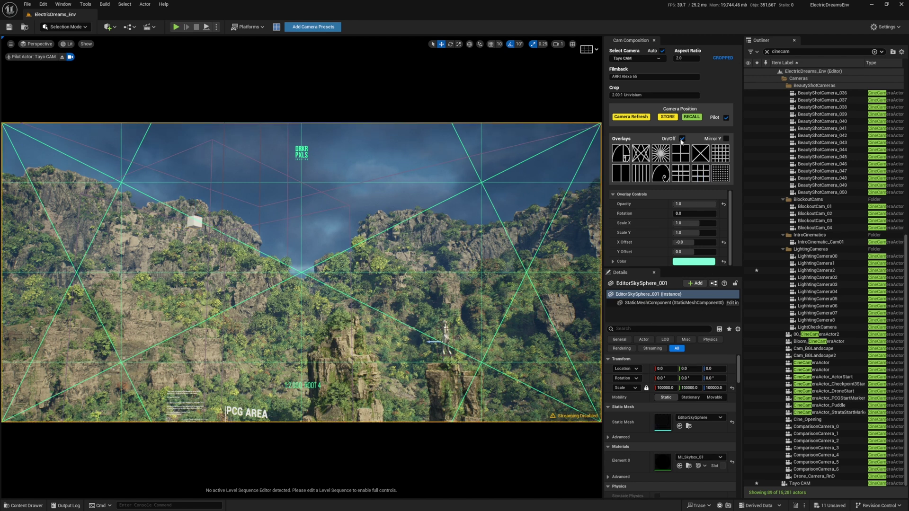
Turn the overlay off and back on, and move the piloted camera closer to the figure and the rock pillar.
{"action": "left_click", "coordinate": [682, 139]}
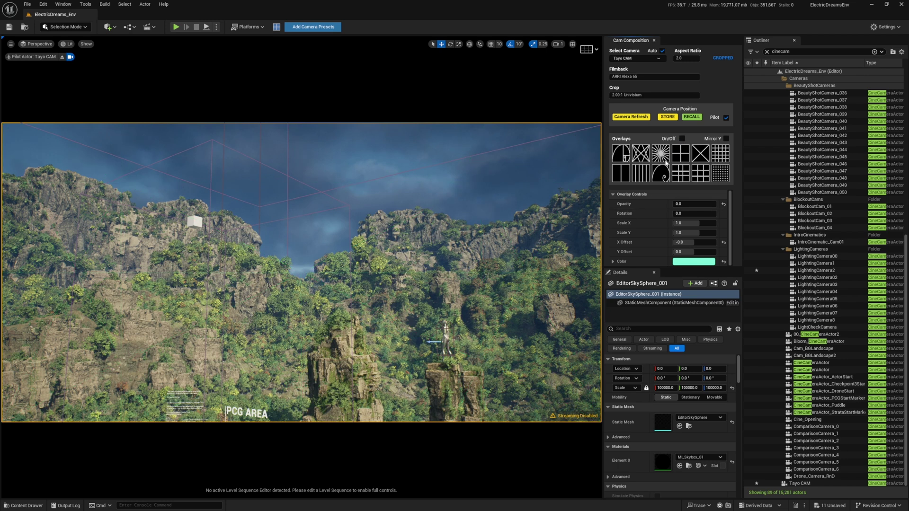
{"action": "left_click", "coordinate": [682, 138]}
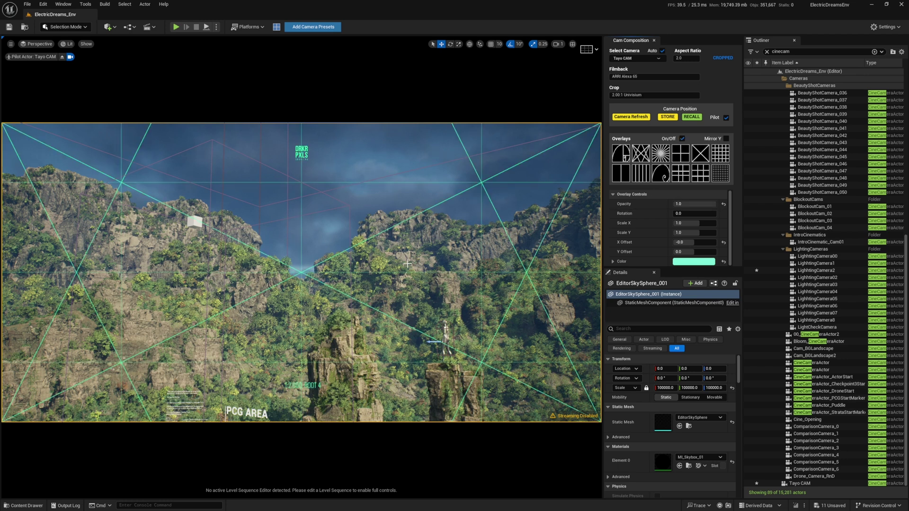
{"action": "mouse_move", "coordinate": [357, 218]}
{"action": "right_mouse_down"}
{"action": "mouse_move", "coordinate": [357, 232]}
{"action": "mouse_move", "coordinate": [357, 213]}
{"action": "mouse_move", "coordinate": [350, 222]}
{"action": "right_mouse_up"}
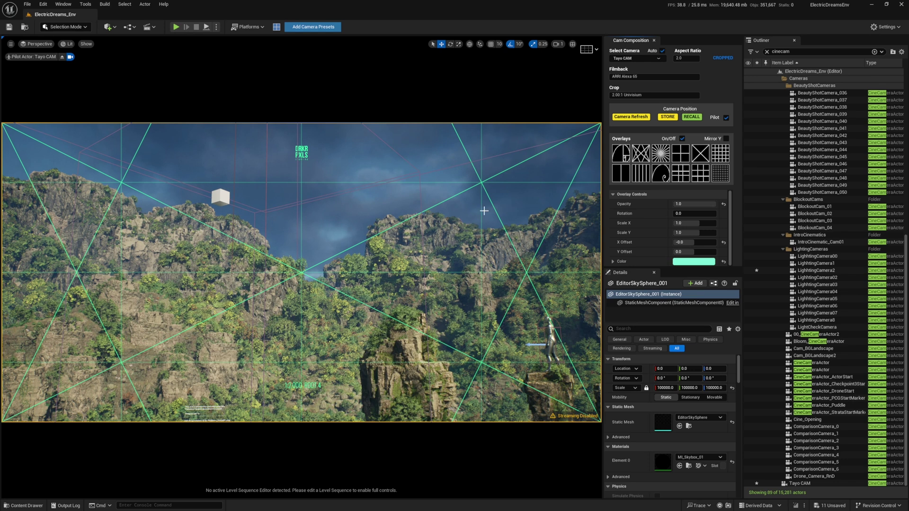
Move the large foreground rock pillar up and back onto the right-hand ridge, and recall the stored camera position.
{"action": "left_click", "coordinate": [534, 230]}
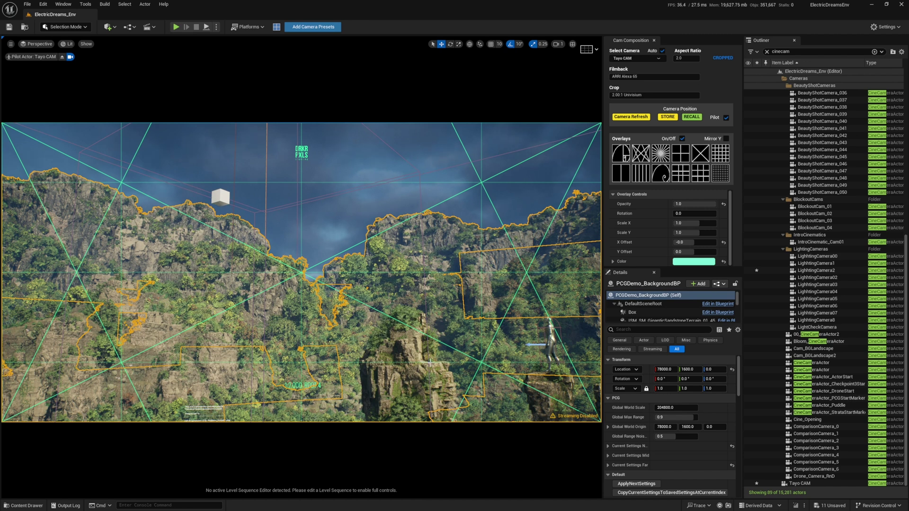
{"action": "left_click", "coordinate": [414, 353]}
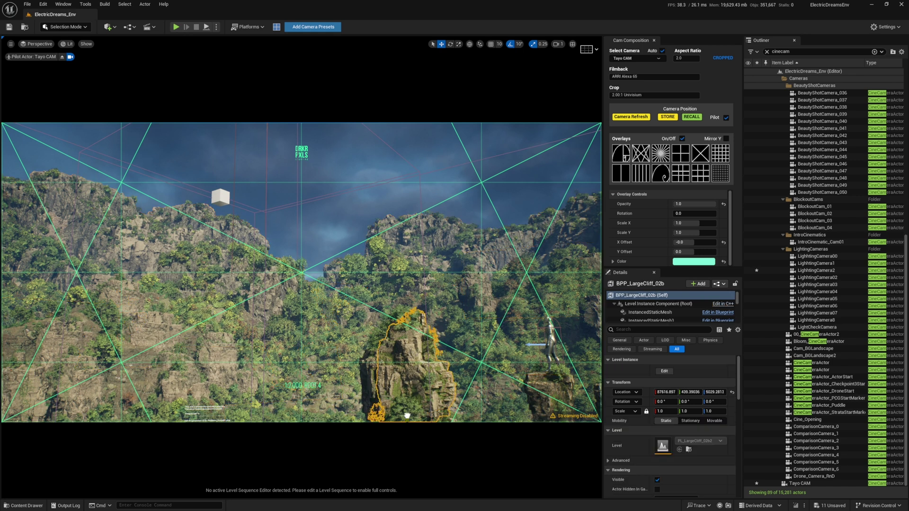
{"action": "left_click_drag", "start_coordinate": [406, 410], "coordinate": [396, 235]}
{"action": "left_click_drag", "start_coordinate": [411, 287], "coordinate": [543, 187]}
{"action": "left_click_drag", "start_coordinate": [520, 218], "coordinate": [493, 214]}
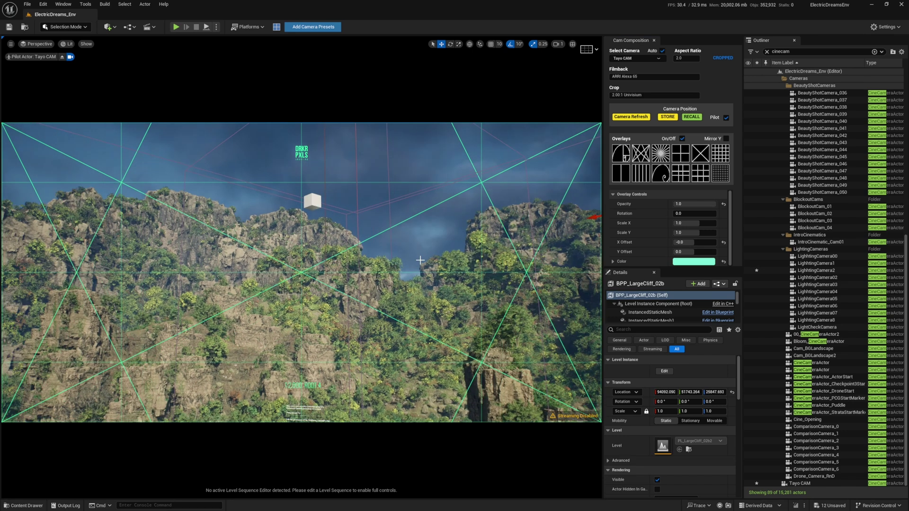
{"action": "left_click", "coordinate": [691, 117]}
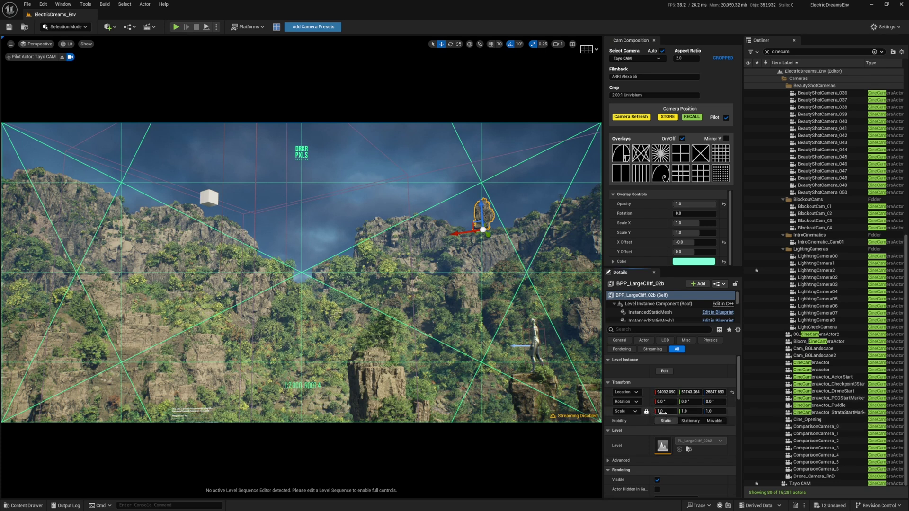
Set the rock pillar's uniform scale to 4 and move it farther back over the right-hand ridge.
{"action": "left_click_drag", "start_coordinate": [662, 411], "coordinate": [662, 412]}
{"action": "left_click", "coordinate": [662, 412]}
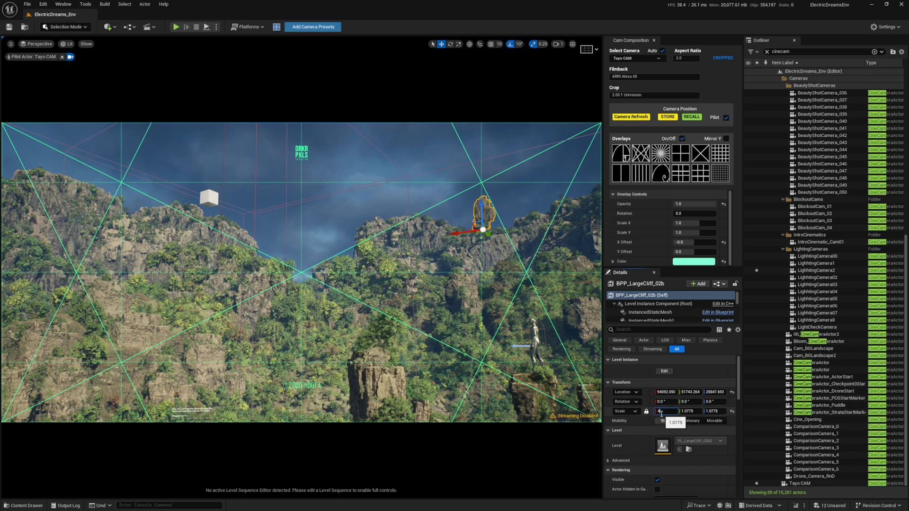
{"action": "type", "text": "4"}
{"action": "key", "text": "Return"}
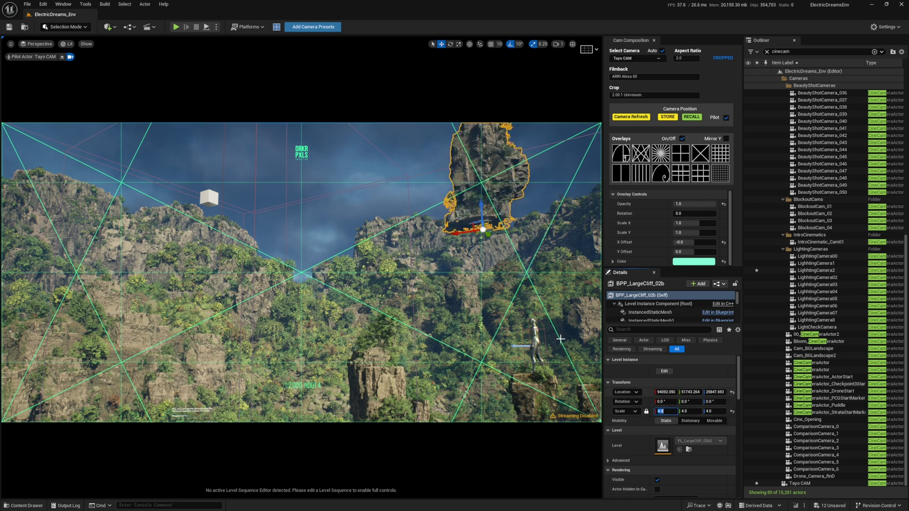
{"action": "left_click_drag", "start_coordinate": [481, 211], "coordinate": [523, 241]}
{"action": "left_click_drag", "start_coordinate": [502, 285], "coordinate": [491, 203]}
Set the rock pillar's uniform scale to 8 and lower it farther back into the right-hand ridge near the overlay's vertical line.
{"action": "left_click", "coordinate": [665, 410]}
{"action": "type", "text": "8"}
{"action": "key", "text": "Return"}
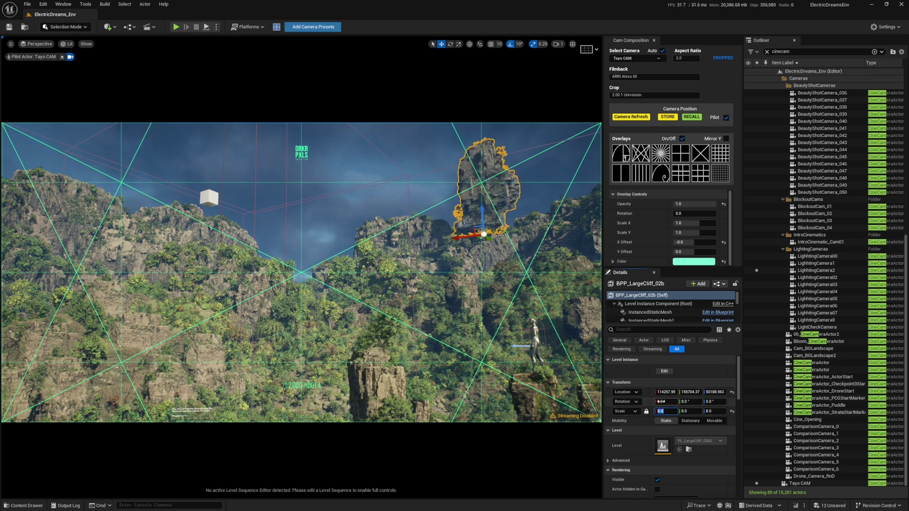
{"action": "left_click_drag", "start_coordinate": [485, 214], "coordinate": [490, 268]}
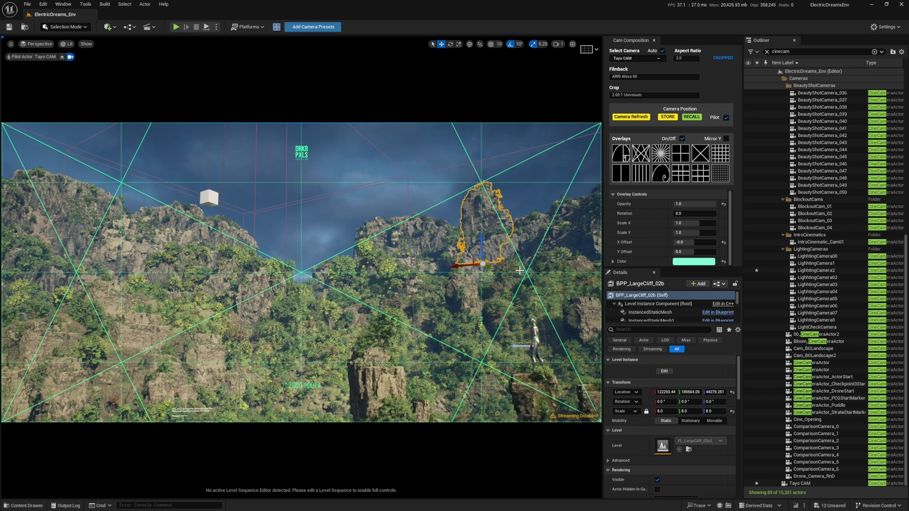
Switch the composition overlay to the golden spiral and move the standing figure along X to the spiral's centre.
{"action": "key", "text": "Escape"}
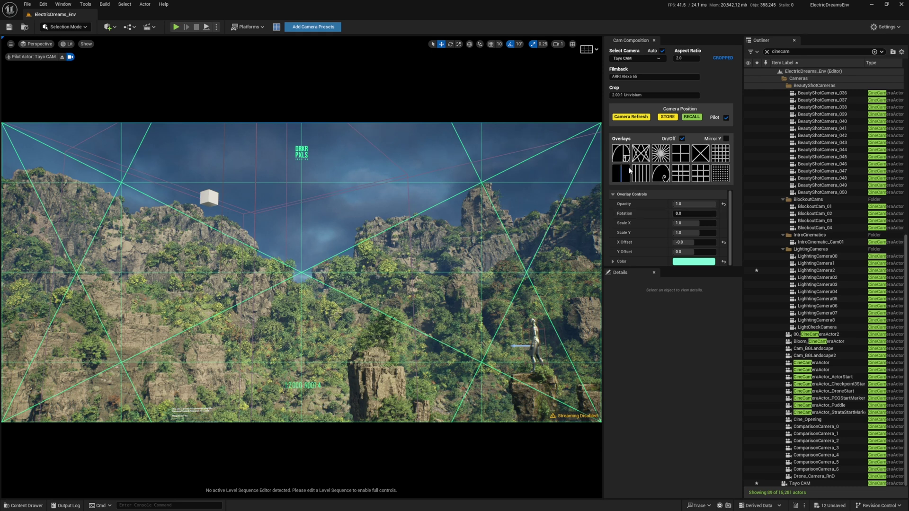
{"action": "left_click", "coordinate": [621, 154]}
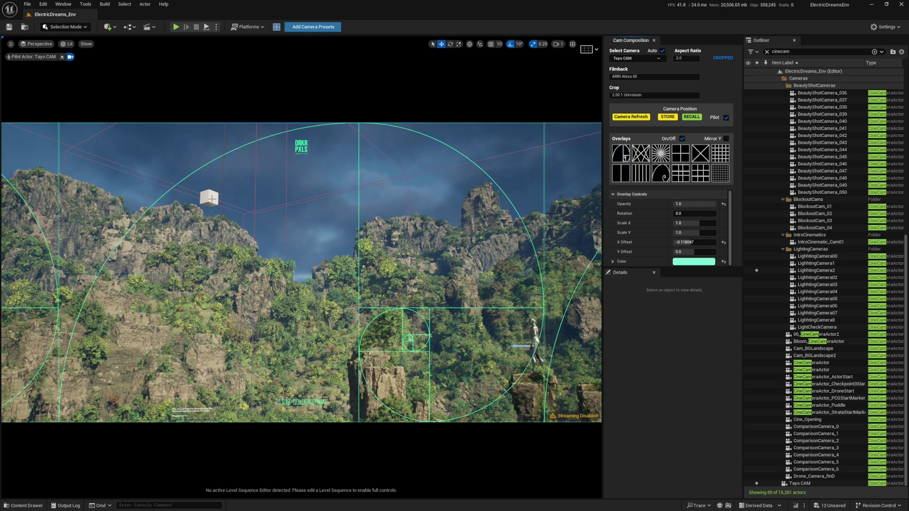
{"action": "left_click", "coordinate": [546, 350]}
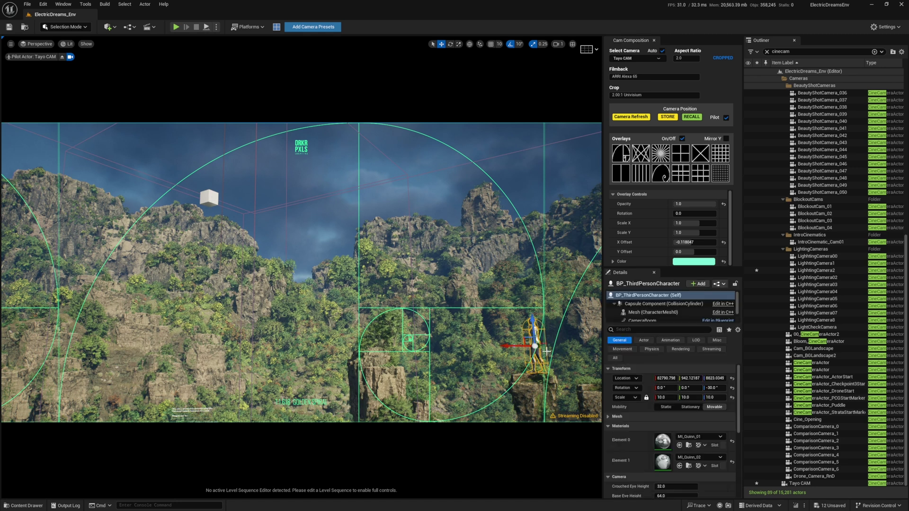
{"action": "left_click", "coordinate": [531, 389], "text": "ctrl"}
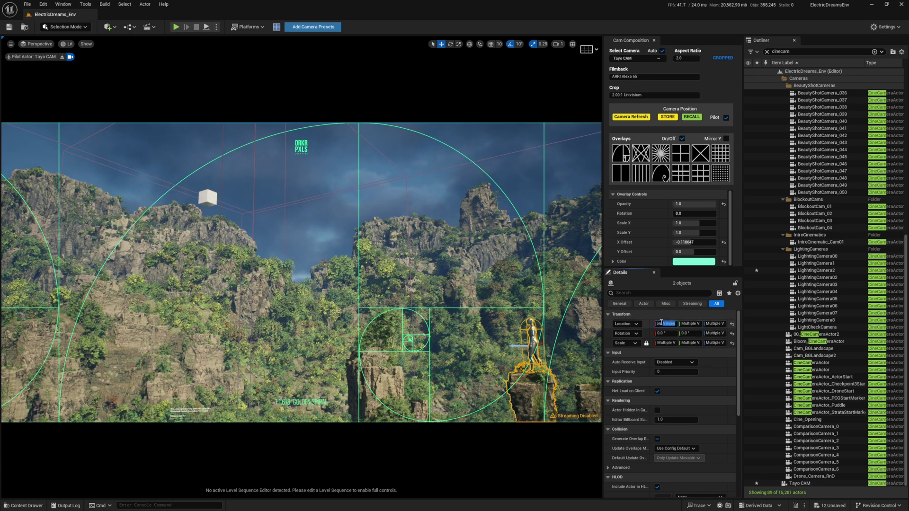
{"action": "left_click", "coordinate": [541, 353]}
{"action": "left_click", "coordinate": [528, 342]}
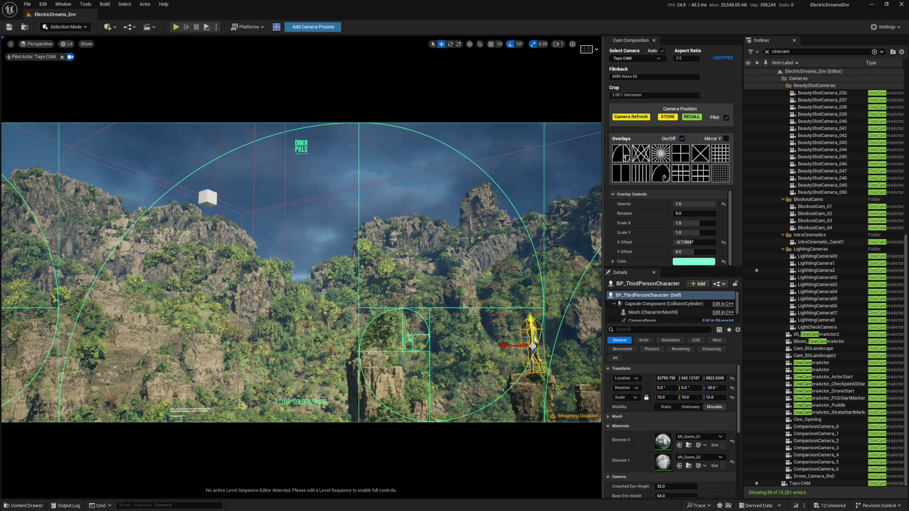
{"action": "left_click_drag", "start_coordinate": [518, 346], "coordinate": [399, 336]}
Move the foreground cliff along X to about 87714 so it sits under the figure, and adjust the figure's height above it.
{"action": "left_click", "coordinate": [521, 383]}
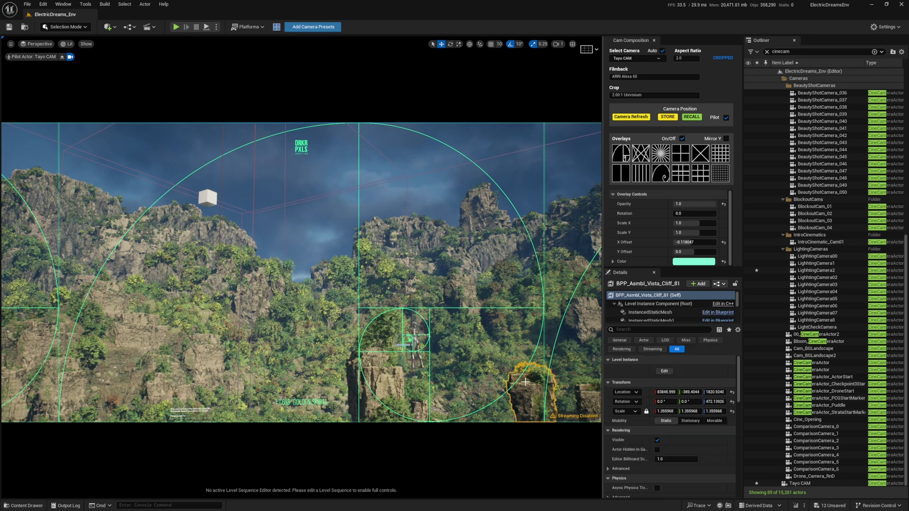
{"action": "left_click_drag", "start_coordinate": [665, 392], "coordinate": [699, 392]}
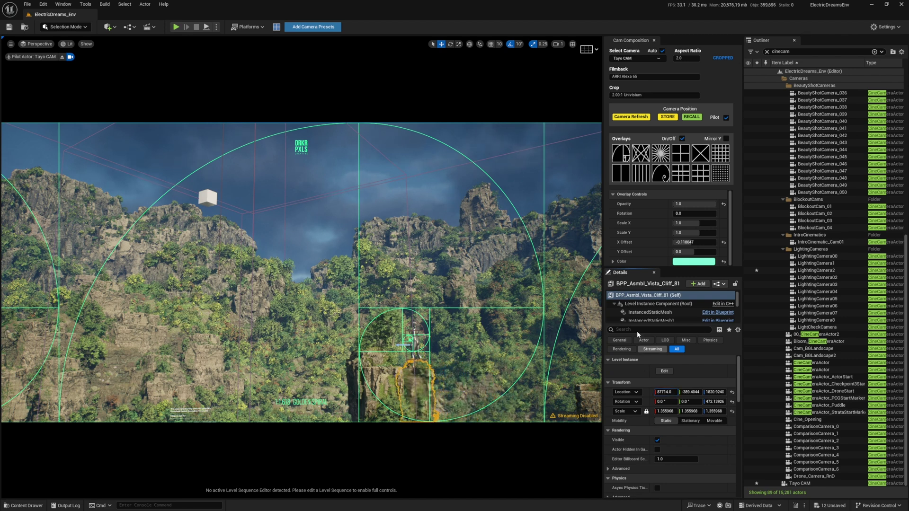
{"action": "left_click", "coordinate": [415, 338]}
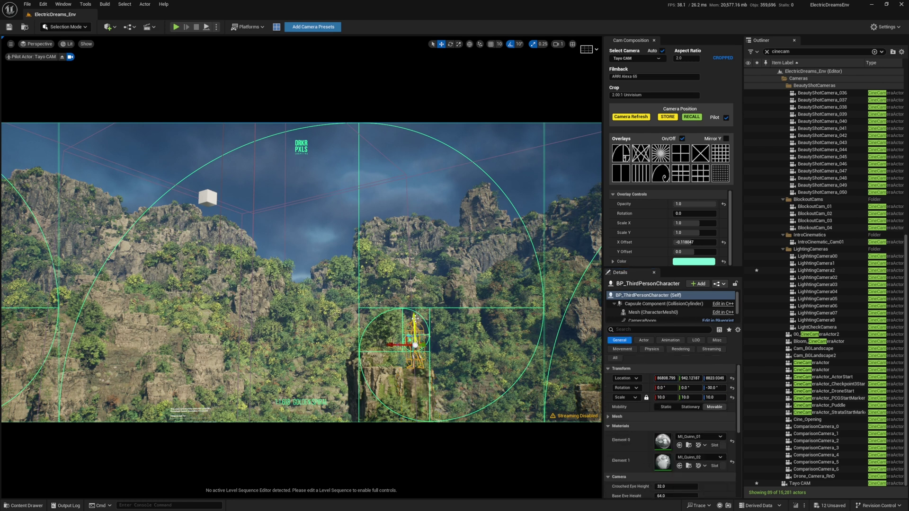
{"action": "left_click_drag", "start_coordinate": [414, 318], "coordinate": [410, 345]}
Move the white cube up onto the golden spiral's outer curve and nudge the figure slightly along X on the cliff.
{"action": "left_click", "coordinate": [285, 245]}
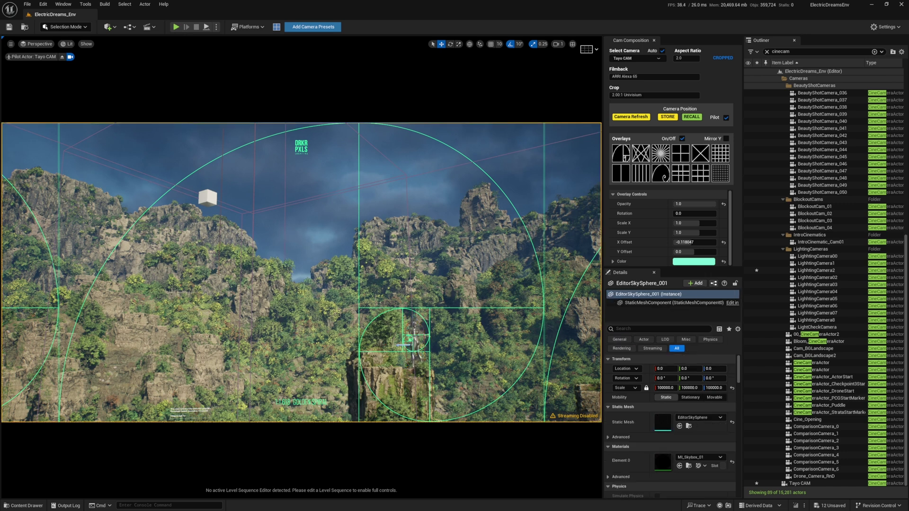
{"action": "left_click", "coordinate": [207, 198]}
{"action": "left_click_drag", "start_coordinate": [206, 198], "coordinate": [190, 175]}
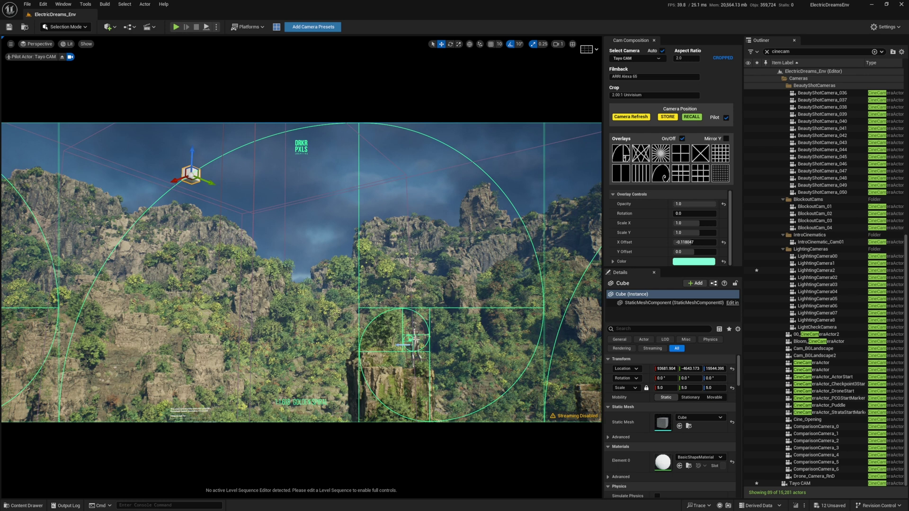
{"action": "left_click", "coordinate": [414, 338]}
{"action": "left_click_drag", "start_coordinate": [394, 344], "coordinate": [392, 345]}
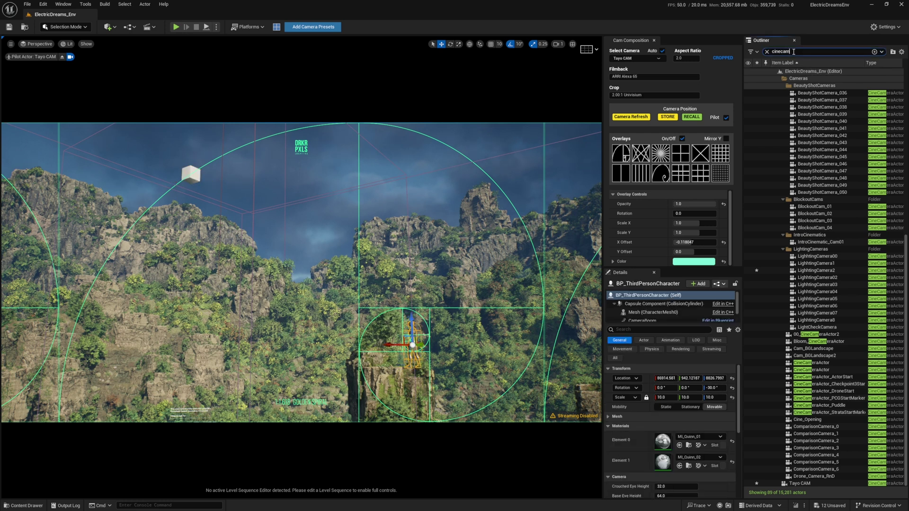
Filter the scene actors by "point" and move the PointLight along X and down beside the figure in the spiral.
{"action": "left_click", "coordinate": [760, 51]}
{"action": "type", "text": "point"}
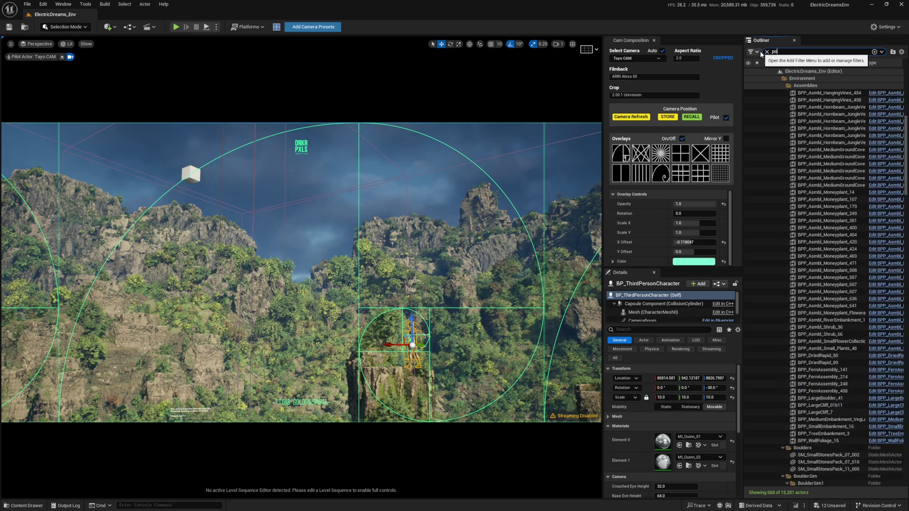
{"action": "left_click", "coordinate": [799, 94]}
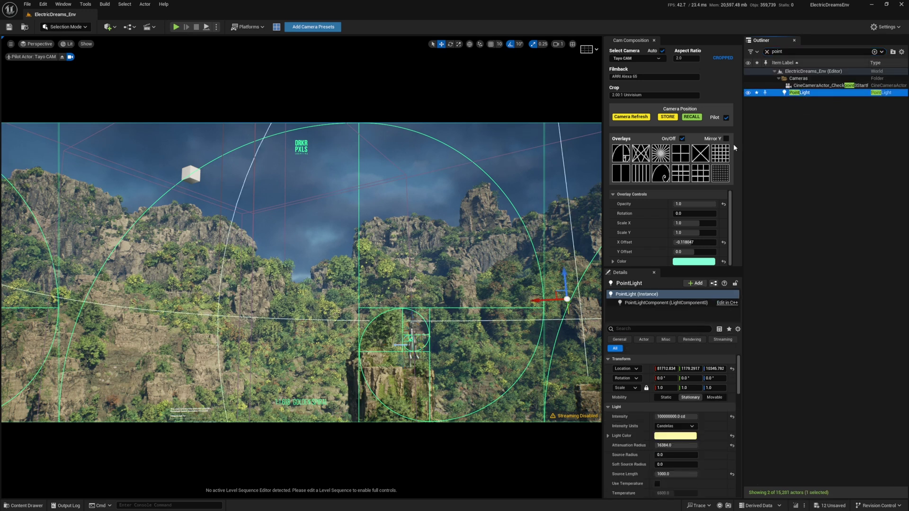
{"action": "left_click_drag", "start_coordinate": [468, 301], "coordinate": [430, 294]}
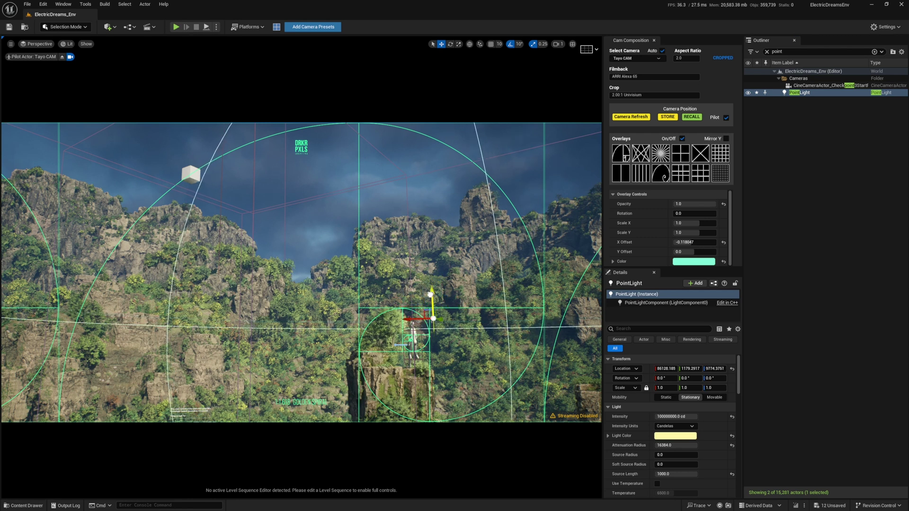
{"action": "left_click_drag", "start_coordinate": [430, 294], "coordinate": [408, 324]}
Change the PointLight's light color to pink.
{"action": "left_click", "coordinate": [668, 436]}
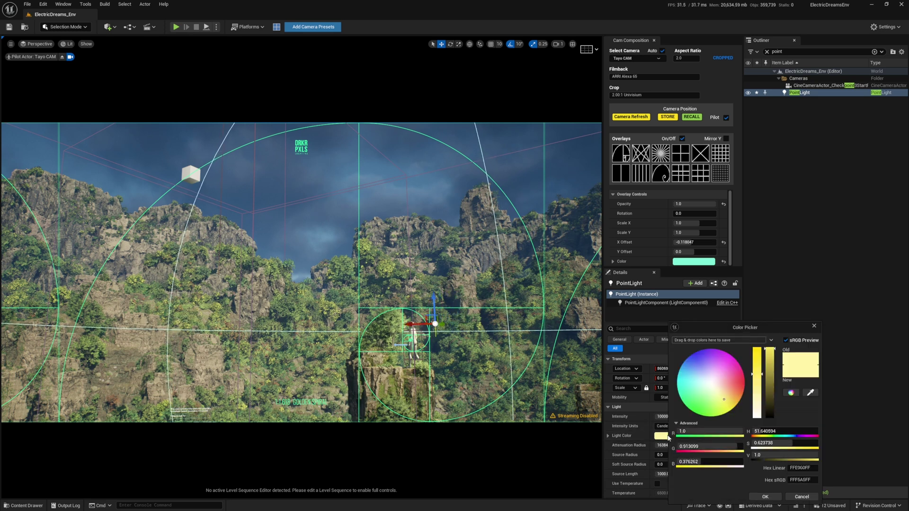
{"action": "left_click_drag", "start_coordinate": [728, 394], "coordinate": [739, 375]}
{"action": "left_click", "coordinate": [767, 496]}
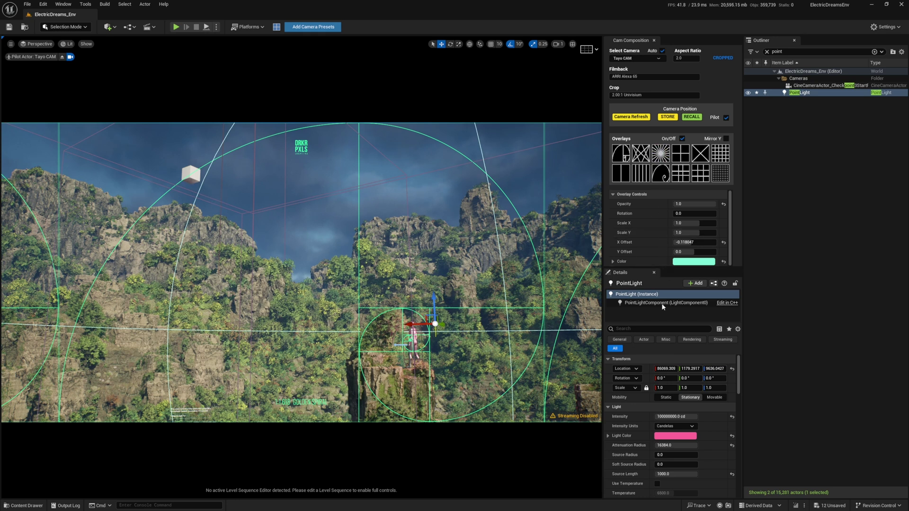
Turn the overlay off to examine the clean composition, then turn it back on with the golden spiral.
{"action": "left_click", "coordinate": [682, 139]}
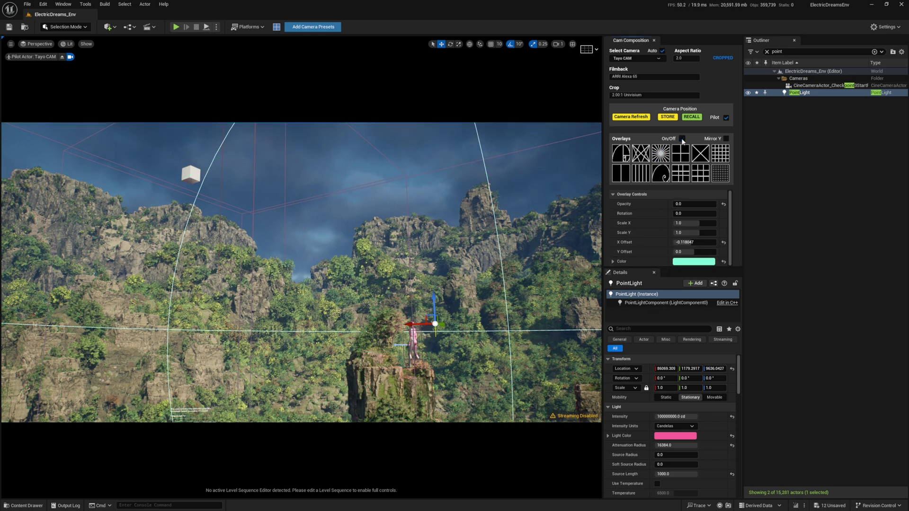
{"action": "key", "text": "Escape"}
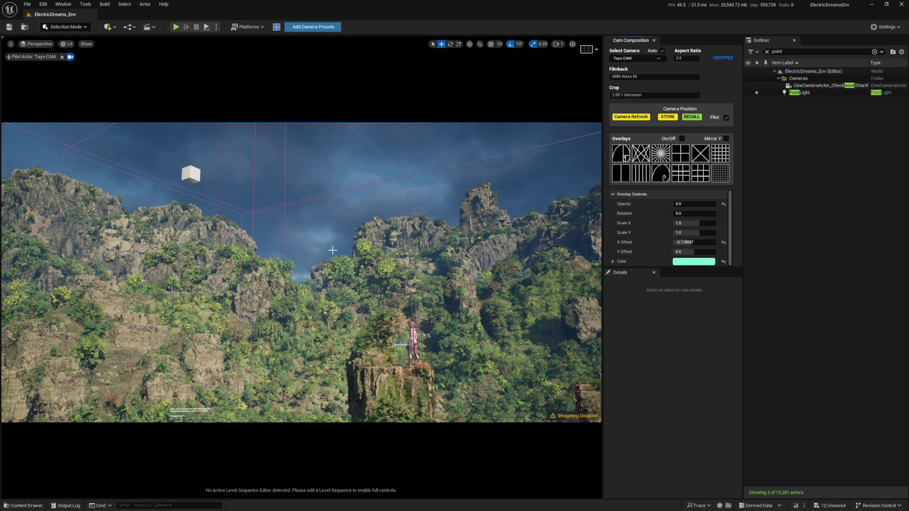
{"action": "left_click", "coordinate": [304, 248]}
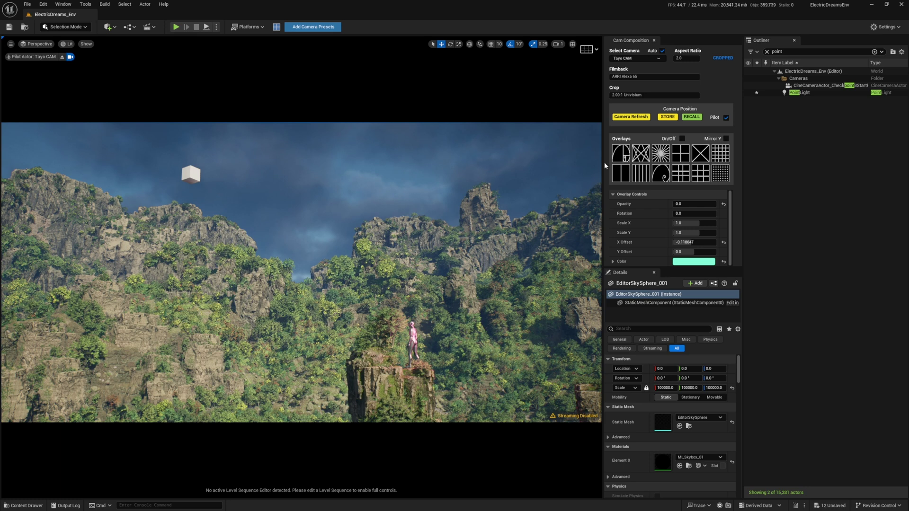
{"action": "left_click", "coordinate": [681, 138]}
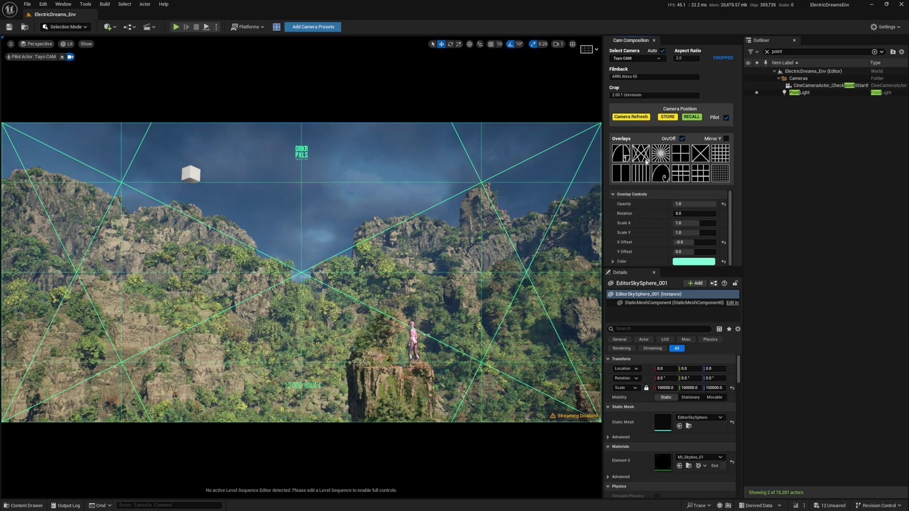
{"action": "left_click", "coordinate": [626, 158]}
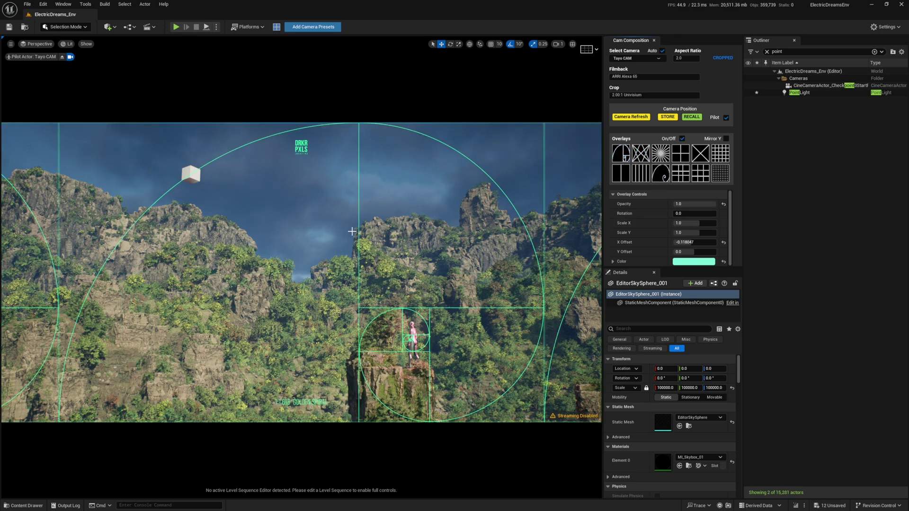